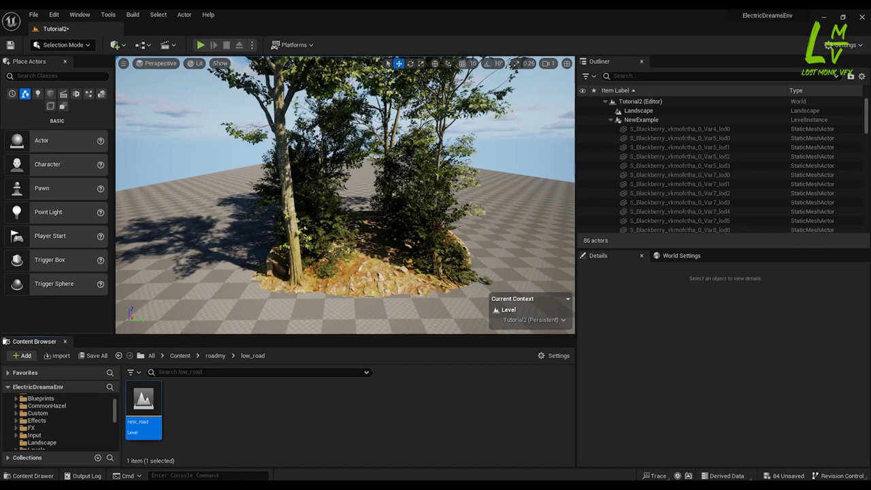
Open the NewExample level instance for editing
{"action": "right_click", "coordinate": [373, 230]}
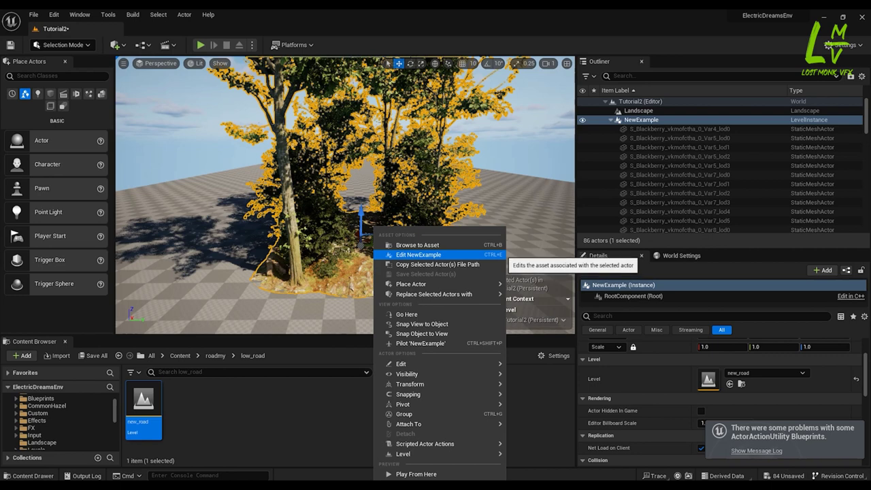
{"action": "left_click", "coordinate": [435, 255]}
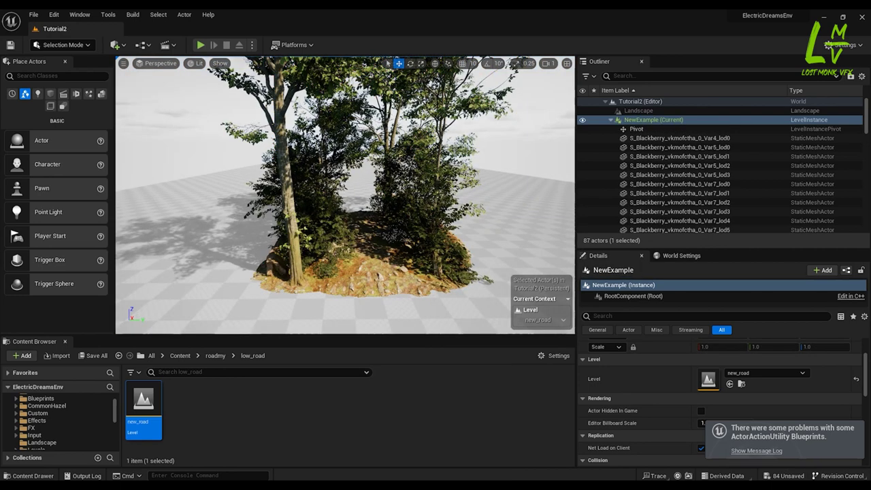
{"action": "scroll", "coordinate": [381, 292], "scroll_direction": "up", "scroll_amount": 2}
{"action": "scroll", "coordinate": [381, 292], "scroll_direction": "down", "scroll_amount": 1}
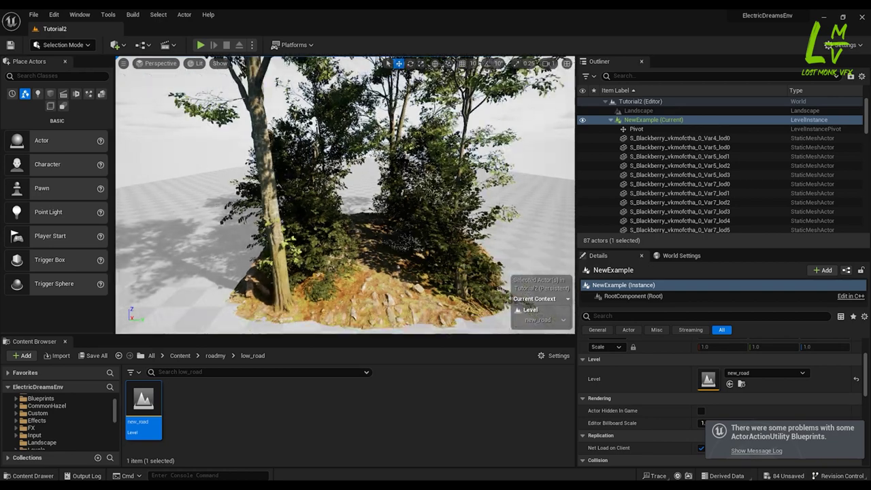
Select individual forest path, shrub and tree meshes inside the level instance to examine them separately, and undo the last element move
{"action": "left_click", "coordinate": [381, 300]}
{"action": "left_click", "coordinate": [401, 276]}
{"action": "left_click", "coordinate": [389, 254]}
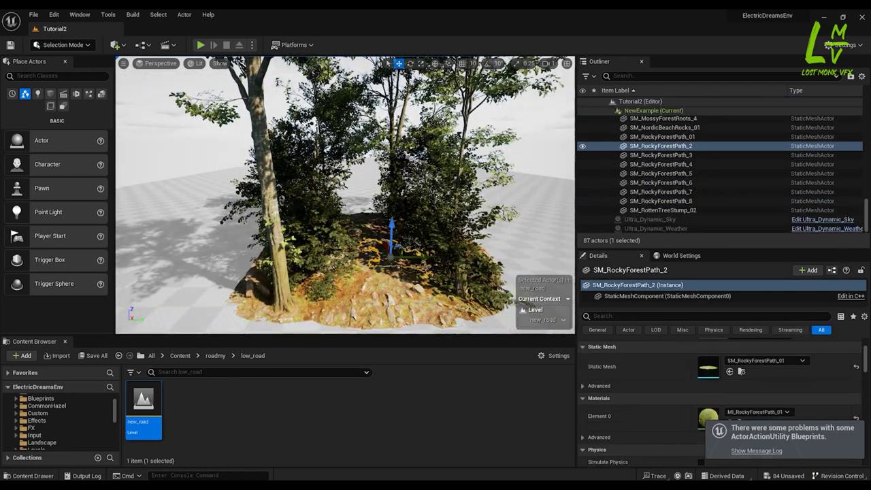
{"action": "left_click", "coordinate": [367, 235]}
{"action": "left_click", "coordinate": [441, 262]}
{"action": "left_click", "coordinate": [460, 211]}
{"action": "left_click", "coordinate": [463, 170]}
{"action": "left_click", "coordinate": [354, 122]}
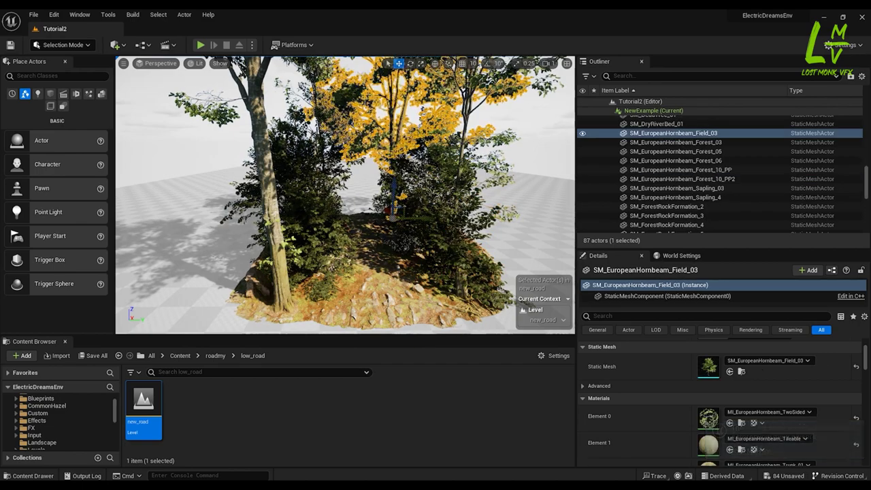
{"action": "left_click", "coordinate": [290, 218]}
{"action": "left_click_drag", "start_coordinate": [289, 218], "coordinate": [337, 216], "text": "alt"}
{"action": "left_click", "coordinate": [381, 290]}
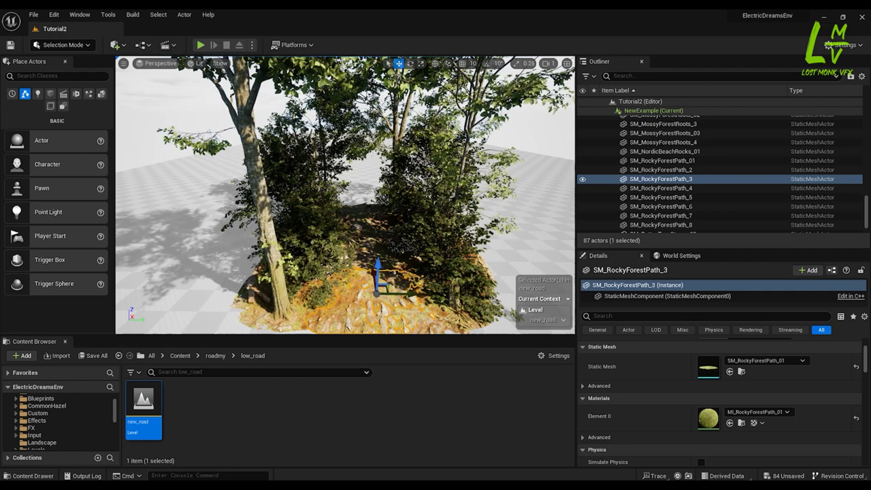
{"action": "key", "text": "ctrl+z"}
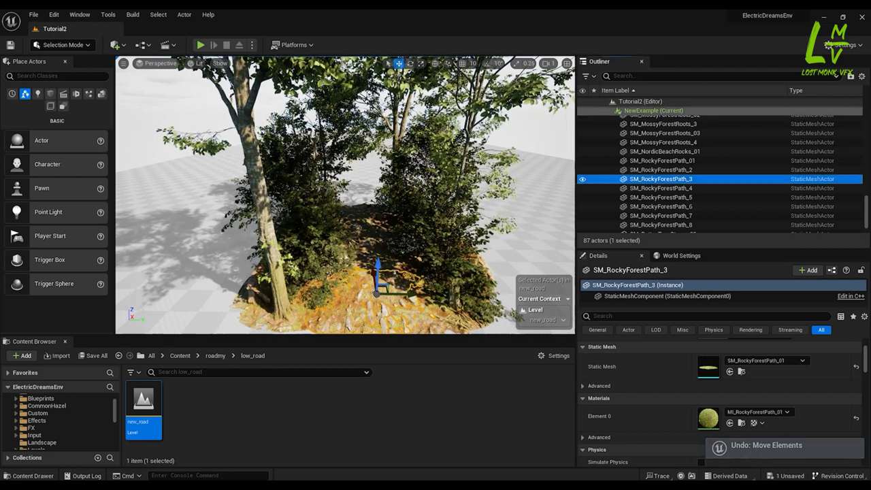
Commit the level edits of the NewExample instance
{"action": "right_click", "coordinate": [656, 110]}
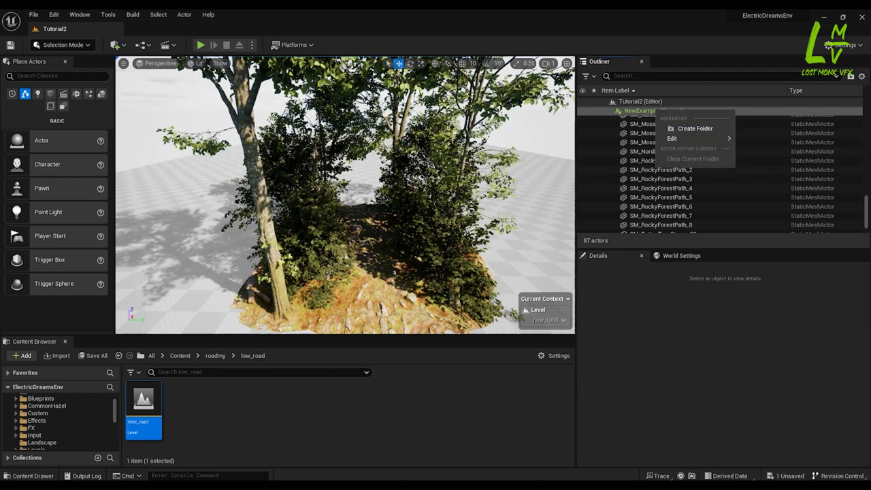
{"action": "left_click", "coordinate": [624, 110]}
{"action": "right_click", "coordinate": [638, 121]}
{"action": "mouse_move", "coordinate": [674, 359]}
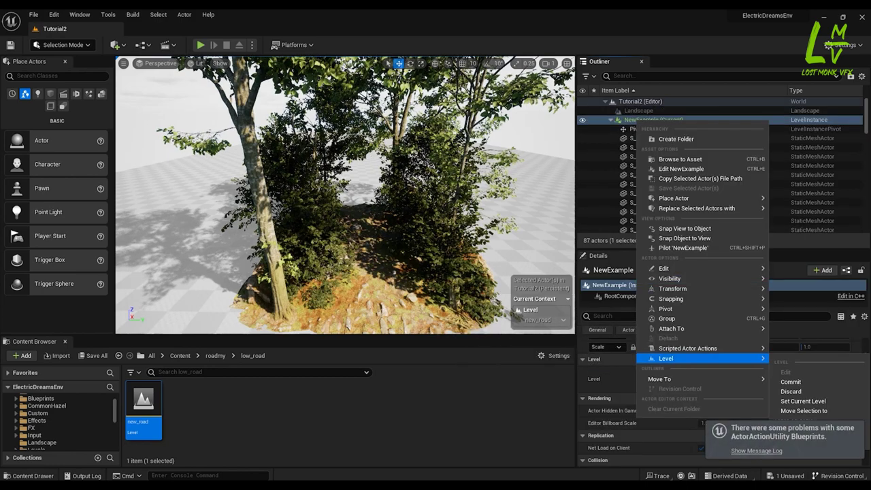
{"action": "left_click", "coordinate": [791, 382]}
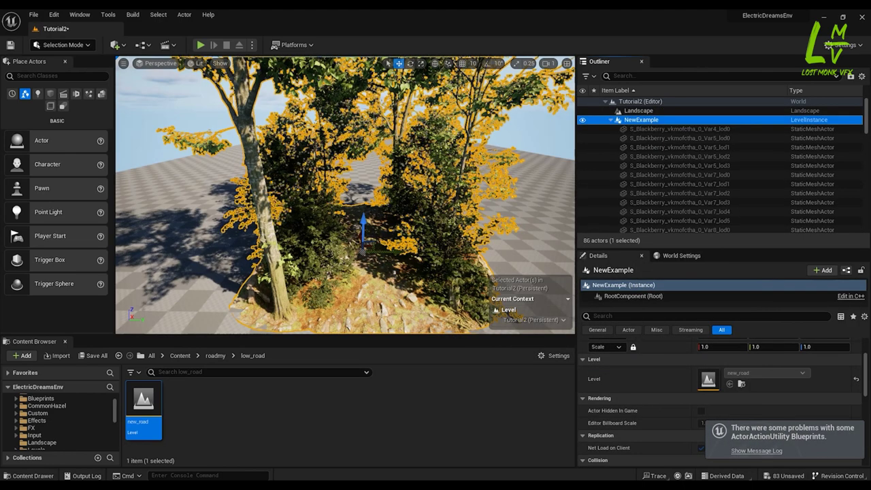
Break the NewExample level instance into individual actors with Levels set to 1
{"action": "left_click", "coordinate": [534, 224]}
{"action": "right_click_drag", "start_coordinate": [534, 225], "coordinate": [481, 231]}
{"action": "left_click", "coordinate": [408, 249]}
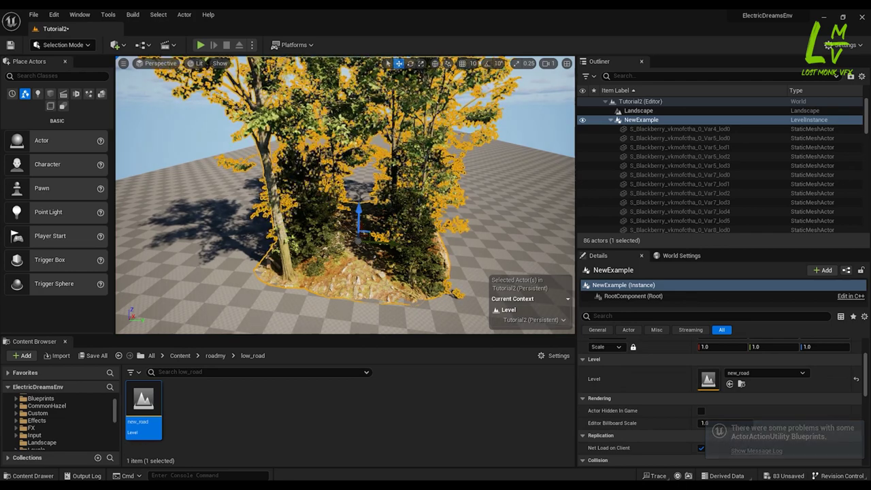
{"action": "scroll", "coordinate": [345, 195], "scroll_direction": "down", "scroll_amount": 5}
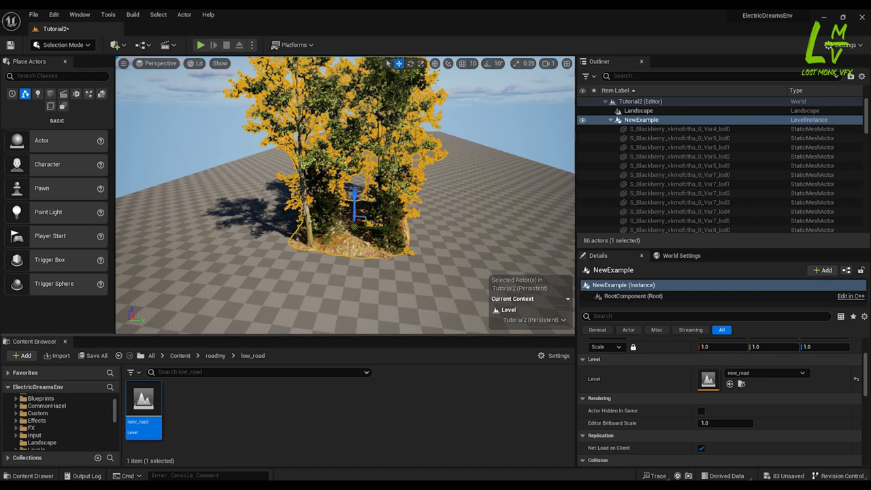
{"action": "scroll", "coordinate": [708, 151], "scroll_direction": "down", "scroll_amount": 1}
{"action": "scroll", "coordinate": [708, 151], "scroll_direction": "up", "scroll_amount": 1}
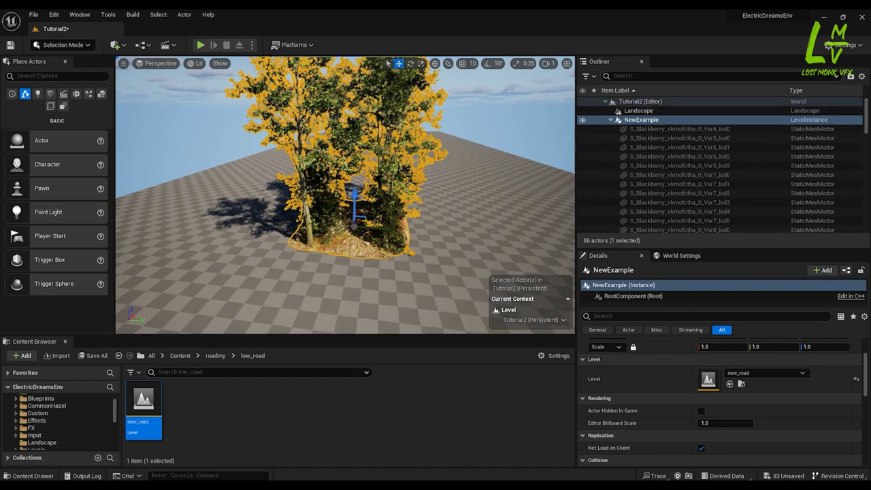
{"action": "right_click", "coordinate": [652, 122]}
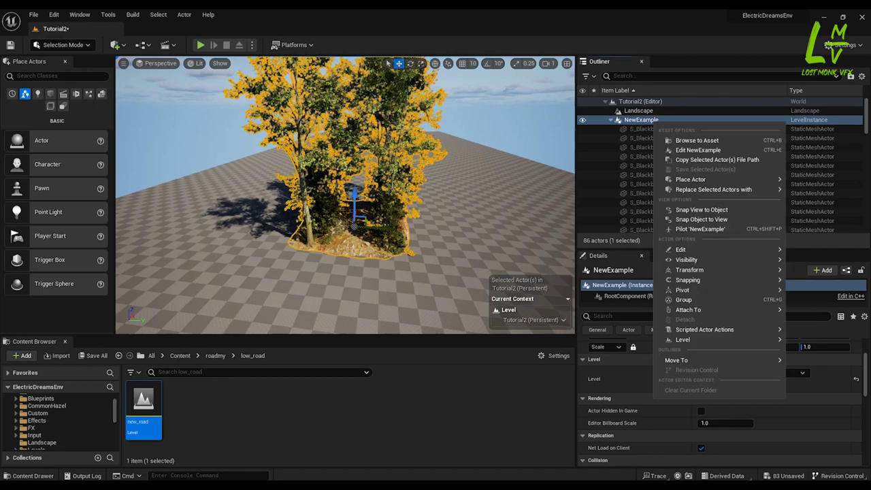
{"action": "mouse_move", "coordinate": [683, 340]}
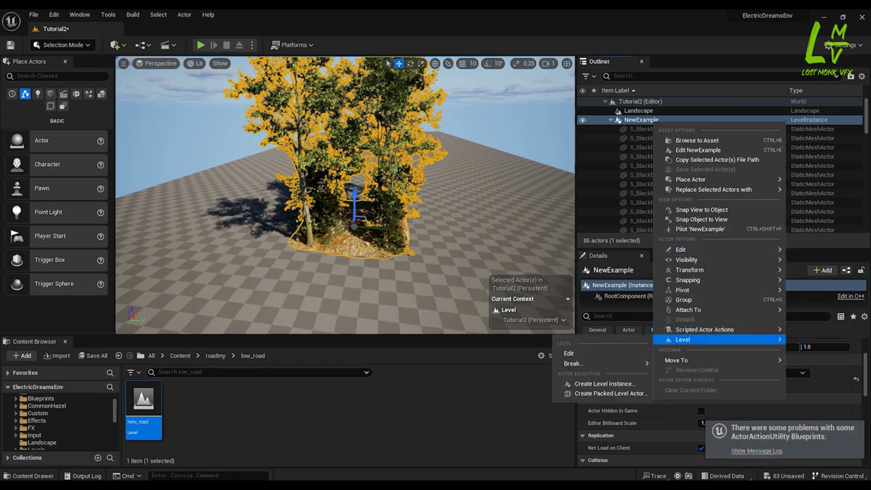
{"action": "mouse_move", "coordinate": [575, 364]}
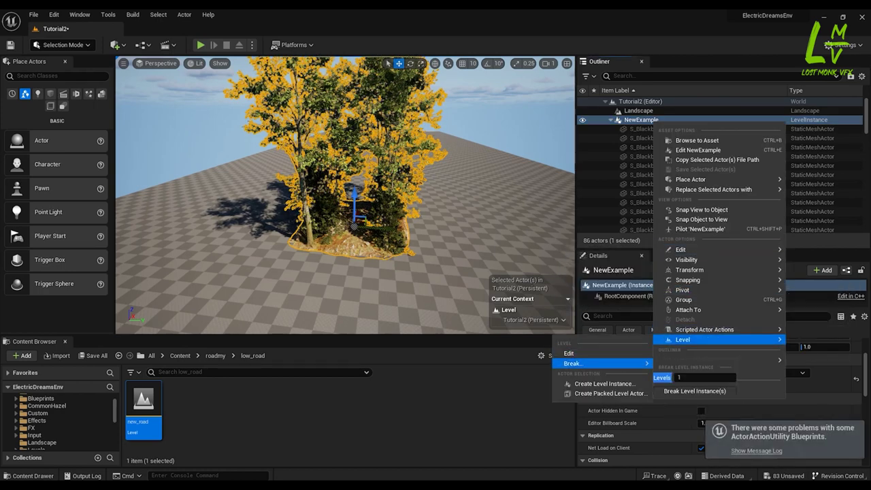
{"action": "left_click", "coordinate": [694, 390]}
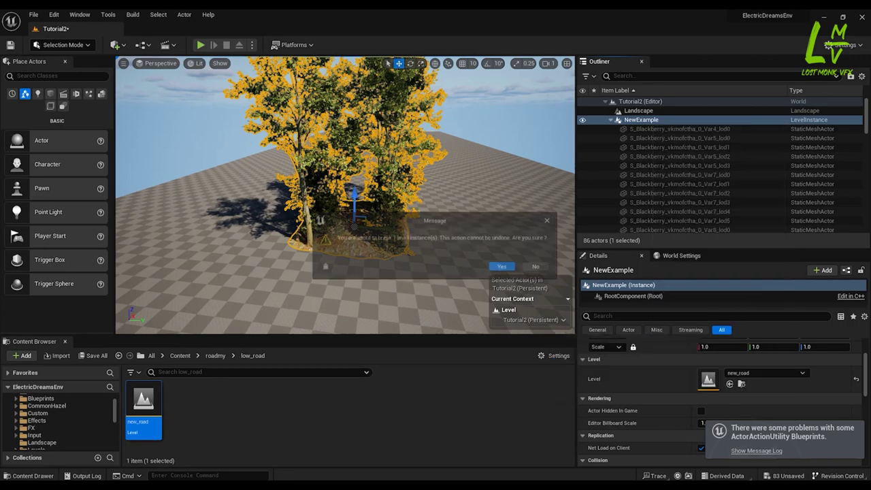
{"action": "left_click", "coordinate": [507, 269]}
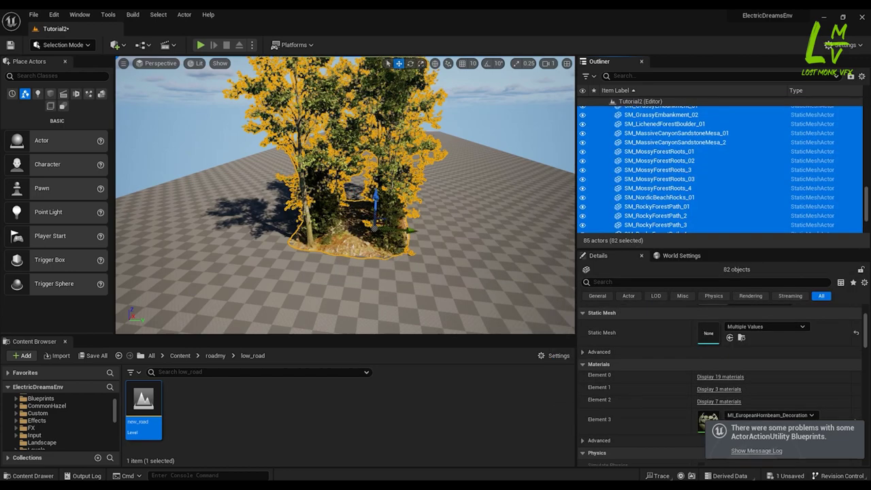
Examine the SM_CommonHazel_Field_01 shrub as a separate actor in the scene
{"action": "left_click", "coordinate": [500, 273]}
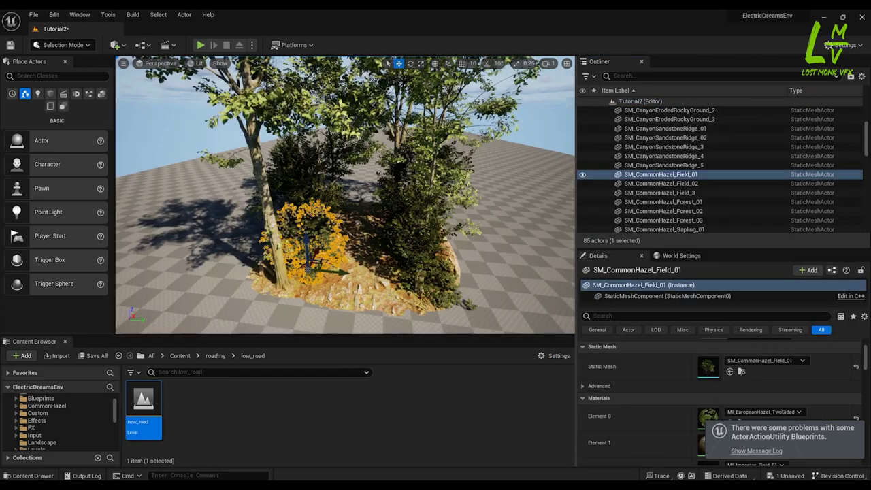
{"action": "key", "text": "f"}
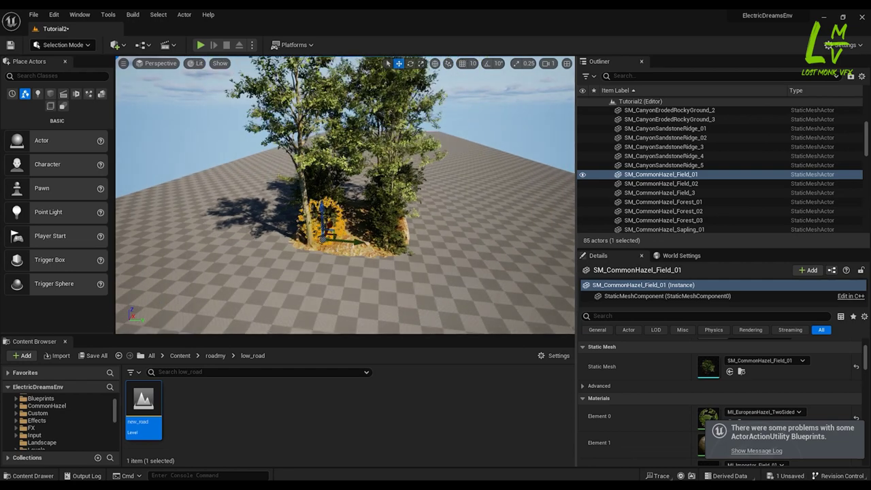
{"action": "scroll", "coordinate": [680, 148], "scroll_direction": "up", "scroll_amount": 7}
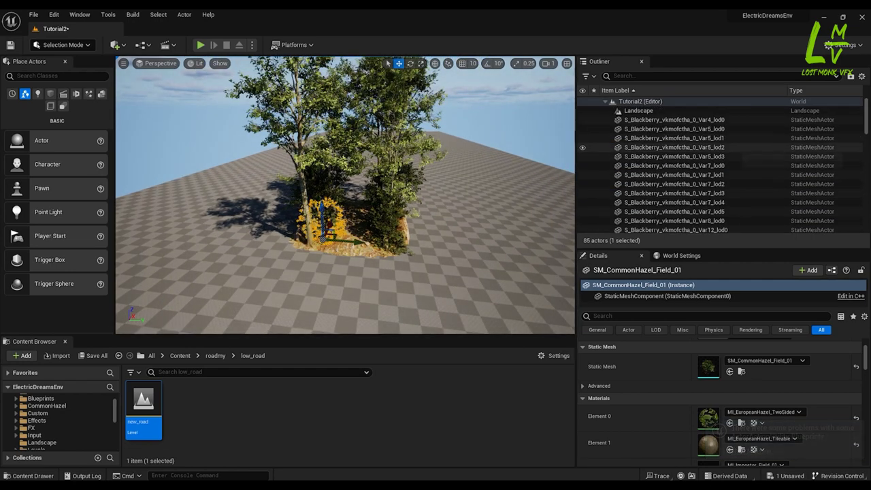
{"action": "left_click_drag", "start_coordinate": [345, 204], "coordinate": [371, 196], "text": "alt"}
Create a level instance from all meshes from S_Blackberry_vkmofctha_0_Var4_lod0 through SM_RottenTreeStump_02, with external actors and Center Min Z pivot
{"action": "left_click", "coordinate": [674, 120]}
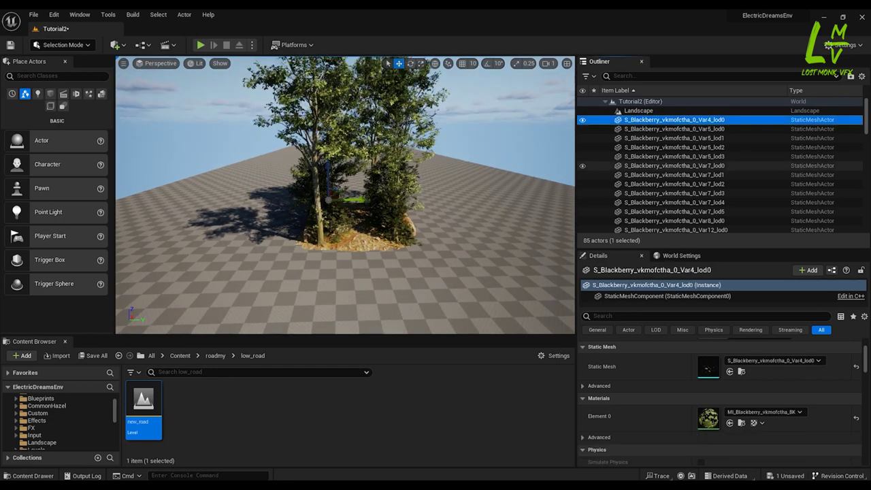
{"action": "scroll", "coordinate": [681, 197], "scroll_direction": "down", "scroll_amount": 8}
{"action": "scroll", "coordinate": [681, 170], "scroll_direction": "down", "scroll_amount": 10}
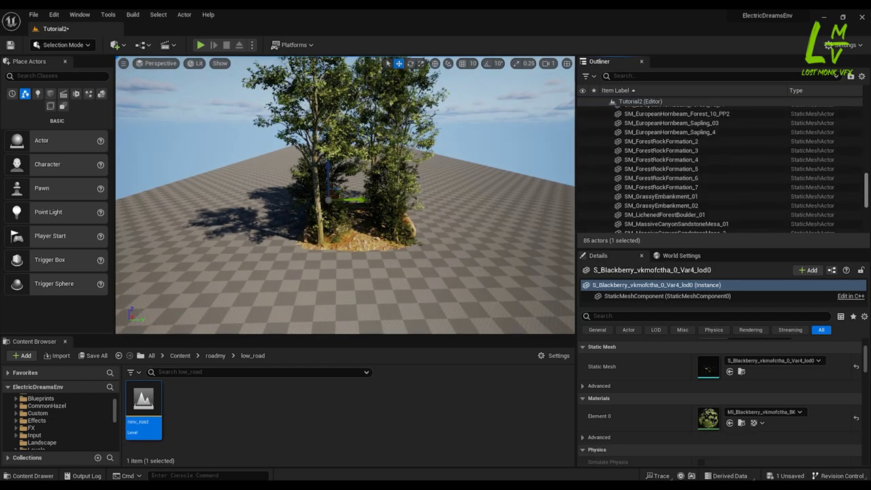
{"action": "left_click", "coordinate": [657, 210], "text": "shift"}
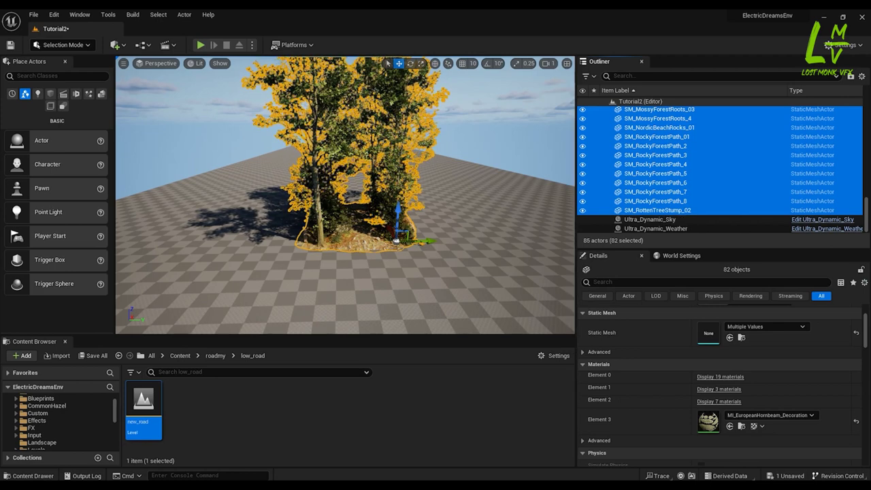
{"action": "right_click", "coordinate": [663, 158]}
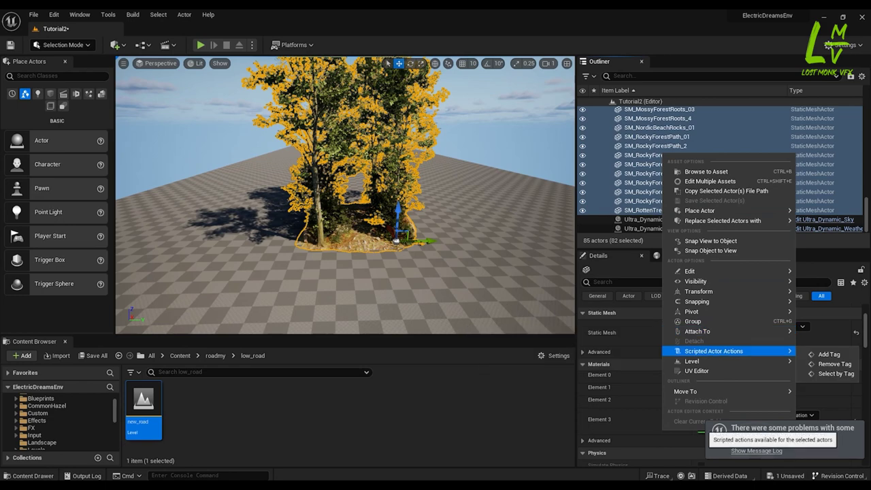
{"action": "mouse_move", "coordinate": [707, 360]}
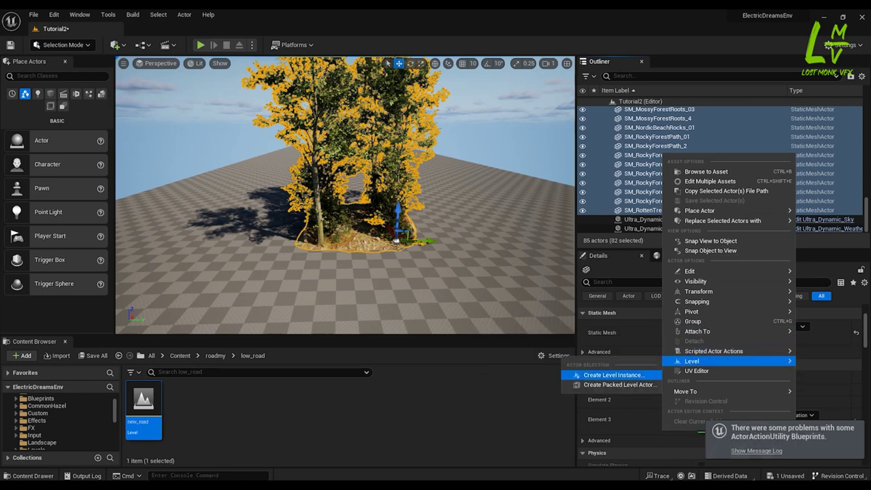
{"action": "left_click", "coordinate": [613, 375]}
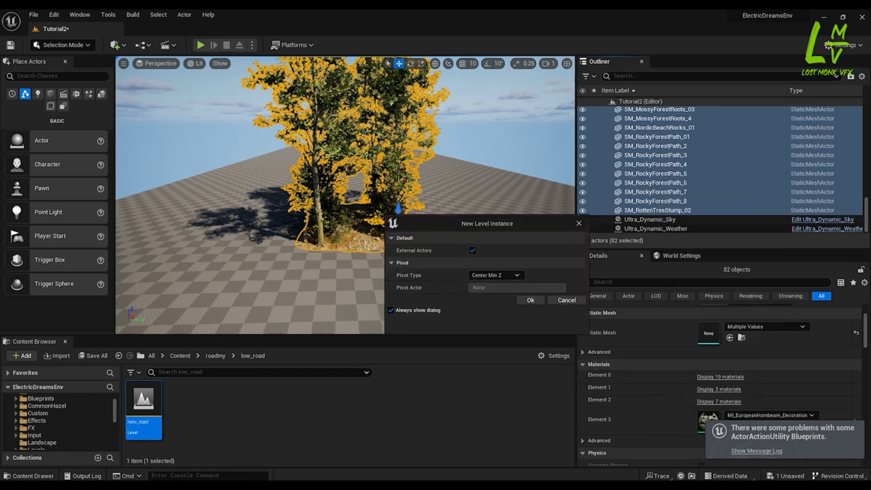
{"action": "key", "text": "Return"}
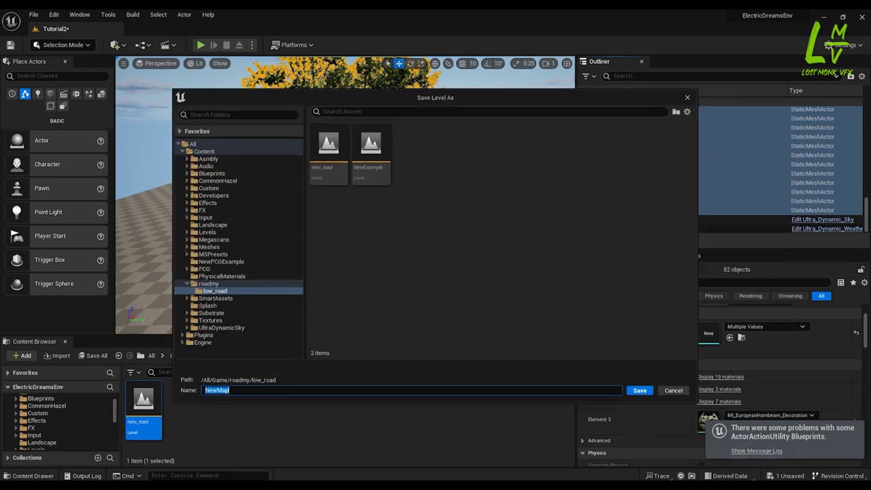
Save the level instance as new_road in the roadmy/low_road folder, replacing the existing level
{"action": "left_click", "coordinate": [324, 162]}
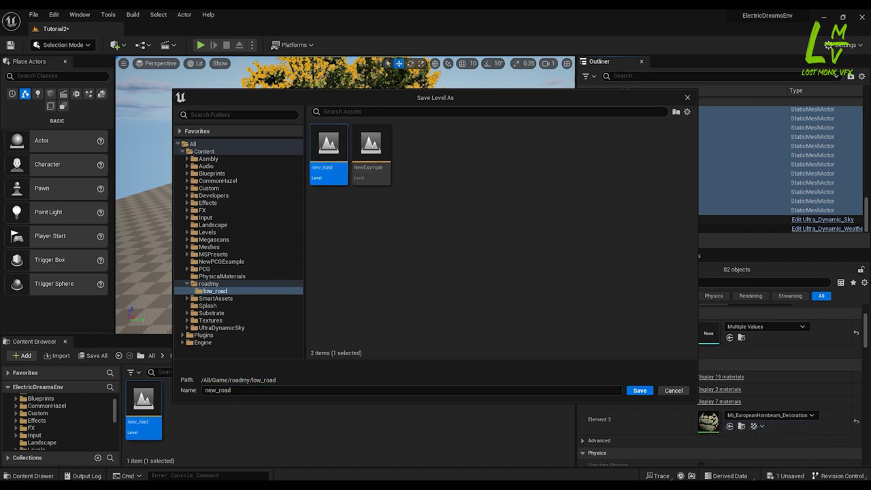
{"action": "key", "text": "Return"}
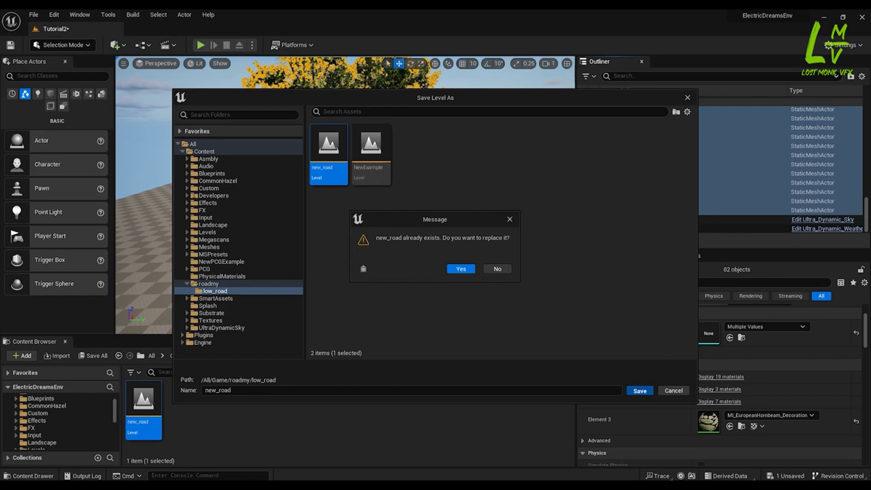
{"action": "key", "text": "Return"}
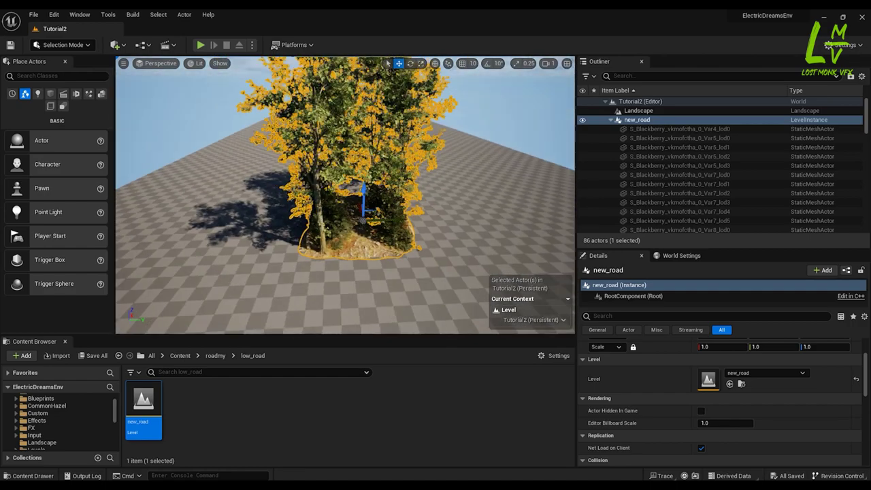
Raise the new_road instance slightly above the landscape, and delete it from the scene
{"action": "mouse_move", "coordinate": [364, 196]}
{"action": "left_mouse_down"}
{"action": "mouse_move", "coordinate": [365, 222]}
{"action": "mouse_move", "coordinate": [364, 181]}
{"action": "left_mouse_up"}
{"action": "left_click", "coordinate": [422, 269]}
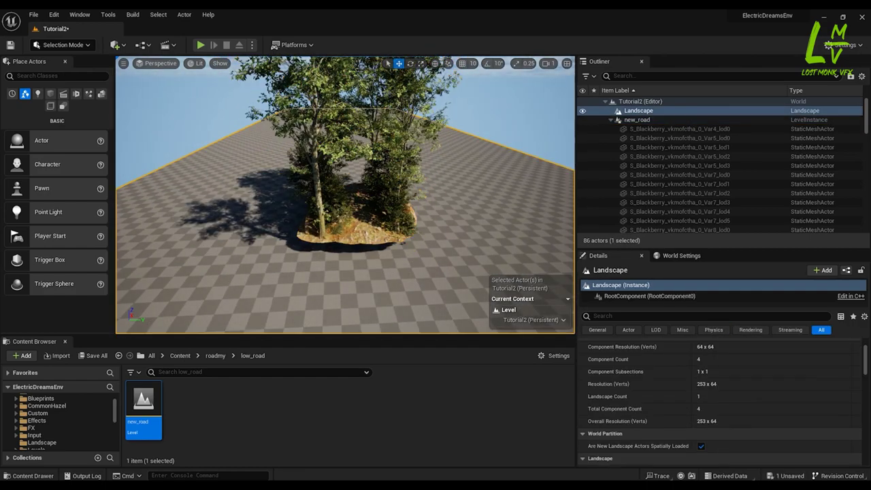
{"action": "left_click_drag", "start_coordinate": [422, 269], "coordinate": [422, 249], "text": "alt"}
{"action": "left_click", "coordinate": [354, 221]}
{"action": "key", "text": "Delete"}
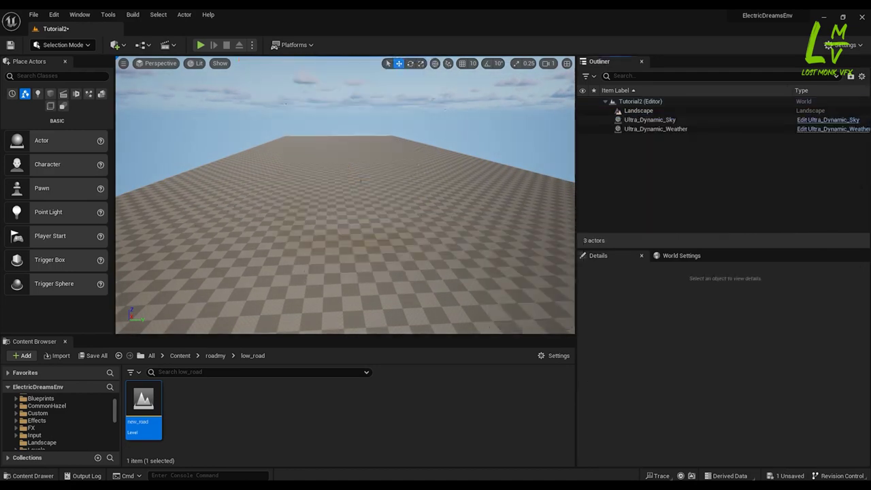
Place the saved new_road level asset onto the landscape as a level instance
{"action": "left_click_drag", "start_coordinate": [143, 402], "coordinate": [345, 256]}
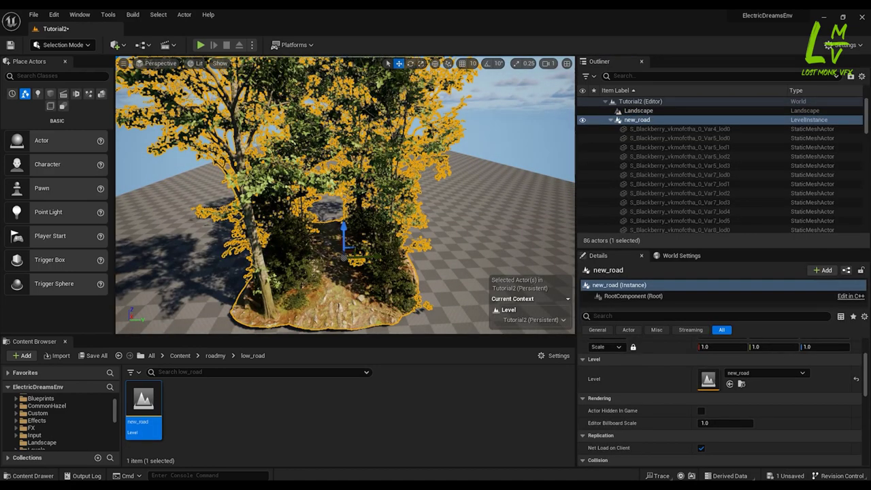
{"action": "scroll", "coordinate": [345, 224], "scroll_direction": "down", "scroll_amount": 3}
{"action": "left_click", "coordinate": [422, 272]}
{"action": "right_click_drag", "start_coordinate": [398, 275], "coordinate": [362, 270]}
{"action": "key", "text": "w"}
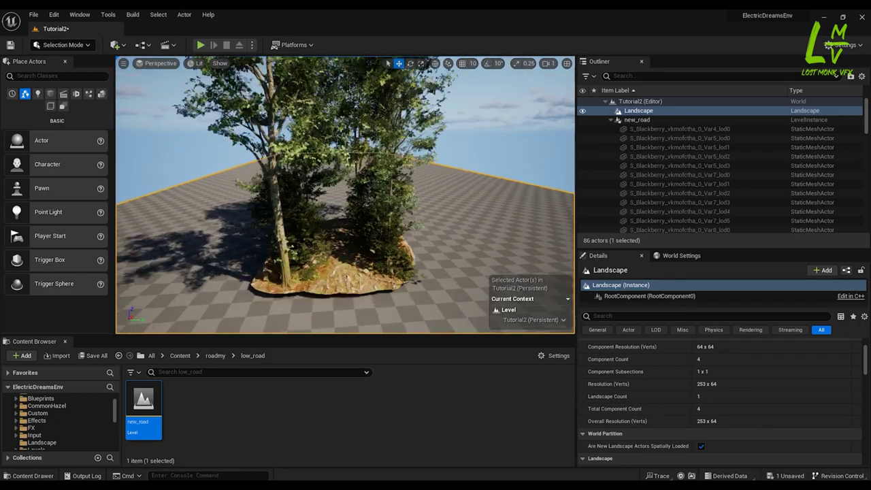
Convert the new_road level into a PCG settings asset with the Level To PCG Settings scripted action
{"action": "key", "text": "s"}
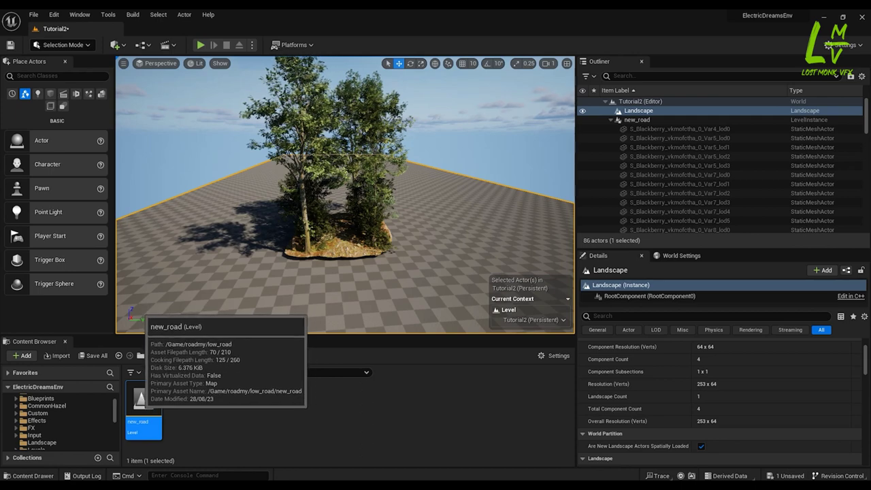
{"action": "right_click", "coordinate": [143, 403]}
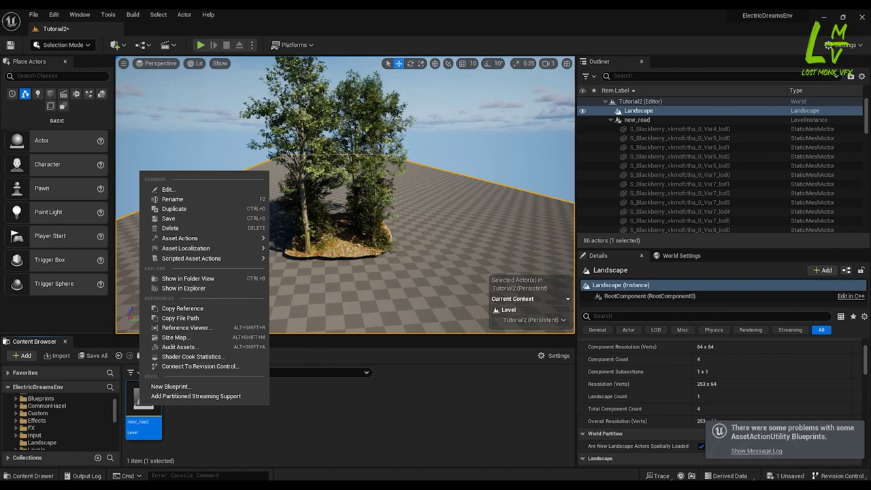
{"action": "mouse_move", "coordinate": [192, 258]}
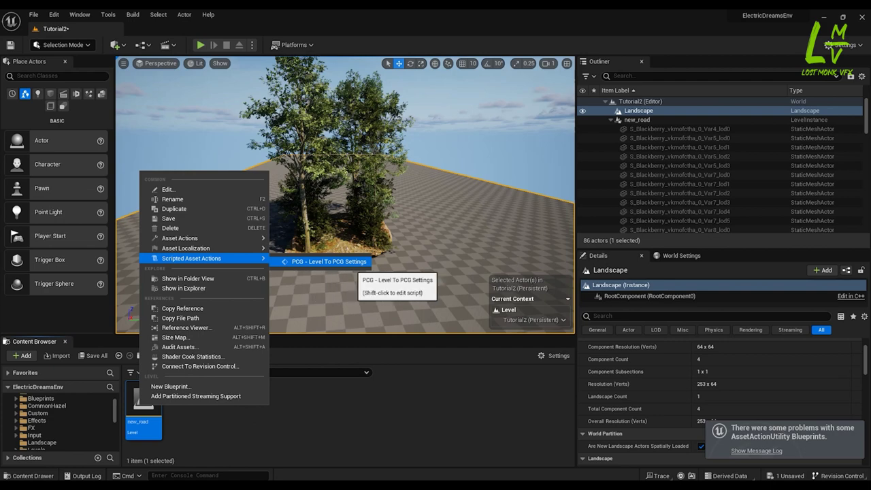
{"action": "left_click", "coordinate": [351, 262]}
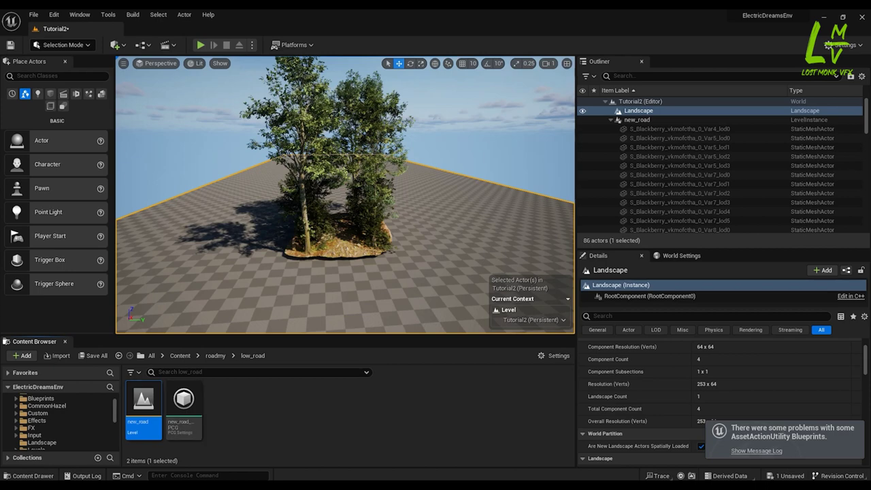
{"action": "left_click", "coordinate": [262, 416]}
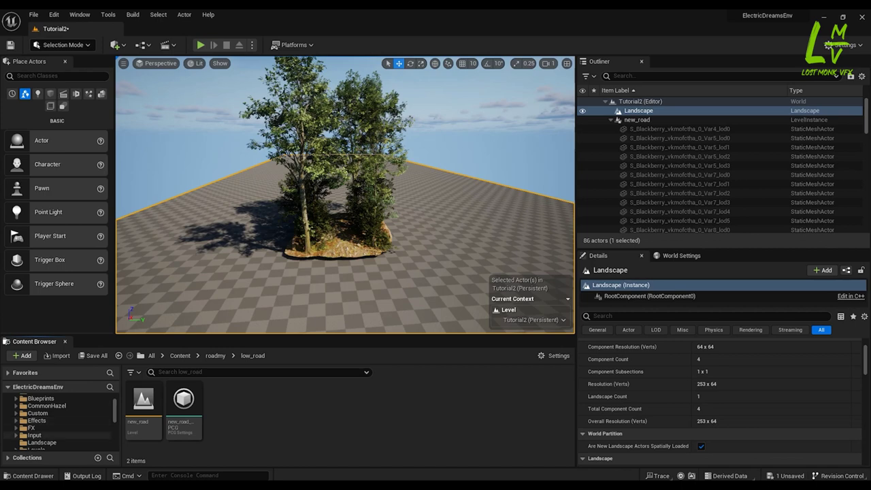
Copy SplineExampleGraph from PCG/Graphs/SplineExample into the roadmy/low_road folder
{"action": "scroll", "coordinate": [41, 429], "scroll_direction": "down", "scroll_amount": 3}
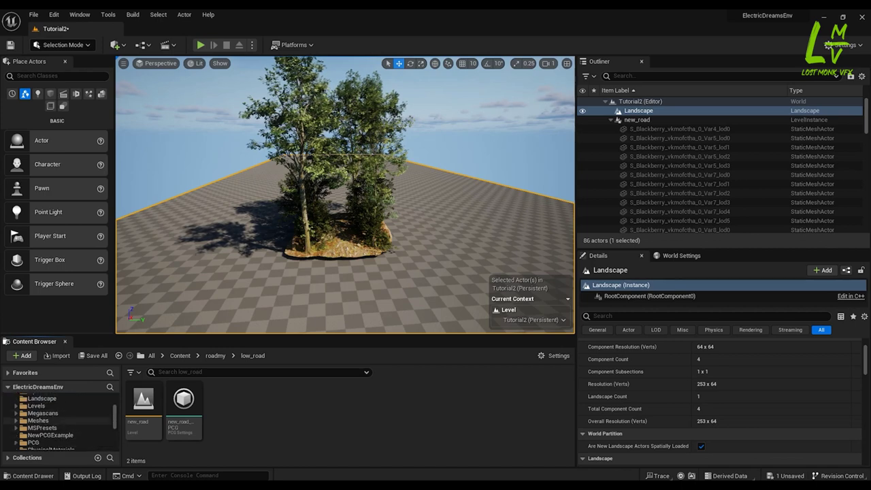
{"action": "left_click", "coordinate": [34, 444]}
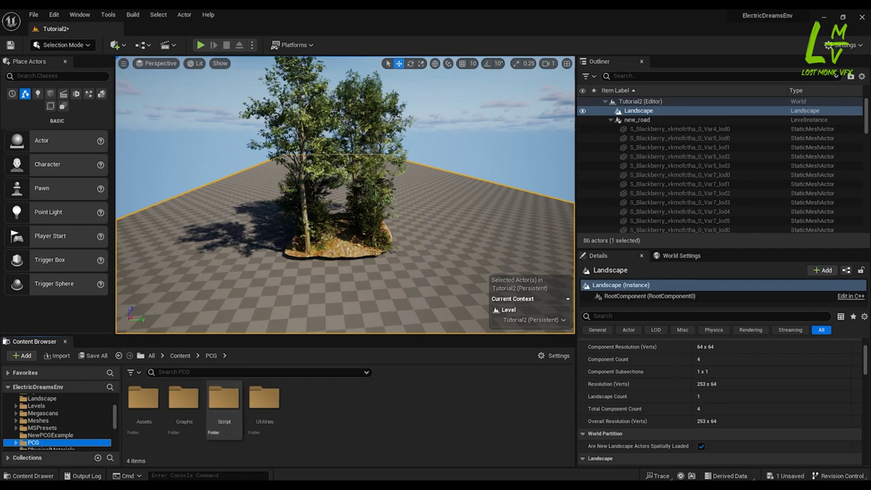
{"action": "double_click", "coordinate": [184, 402]}
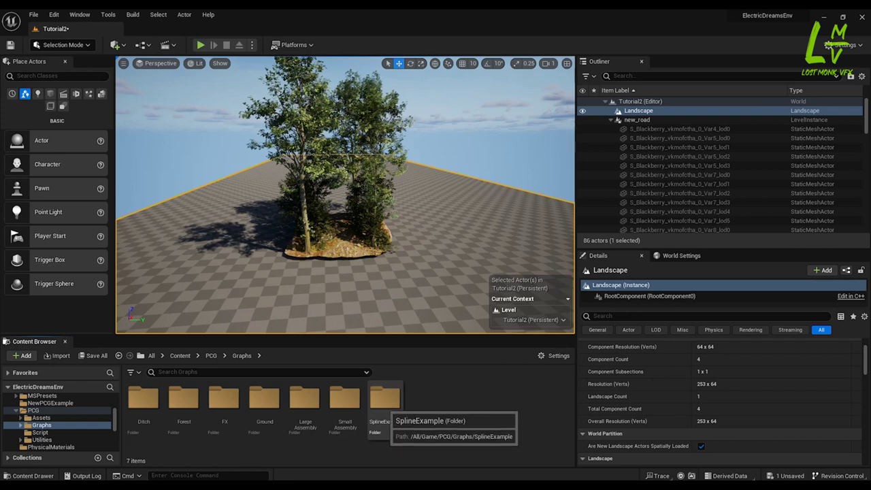
{"action": "double_click", "coordinate": [385, 401]}
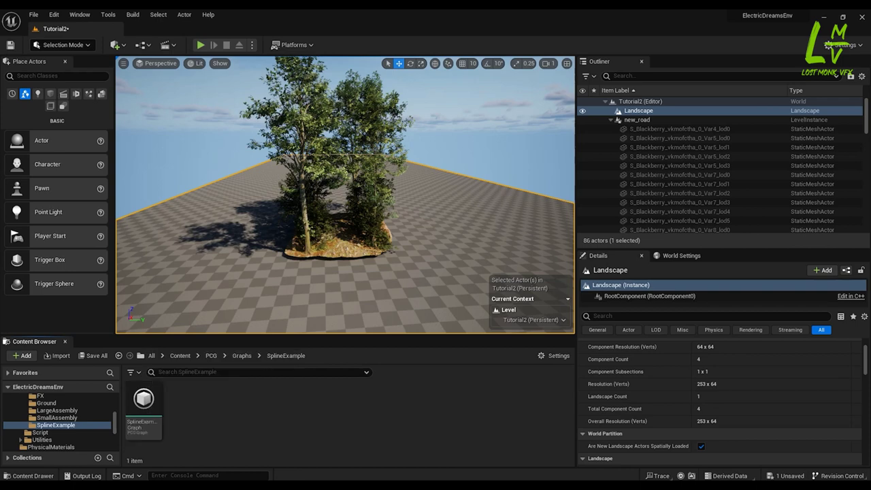
{"action": "left_click_drag", "start_coordinate": [144, 407], "coordinate": [71, 456]}
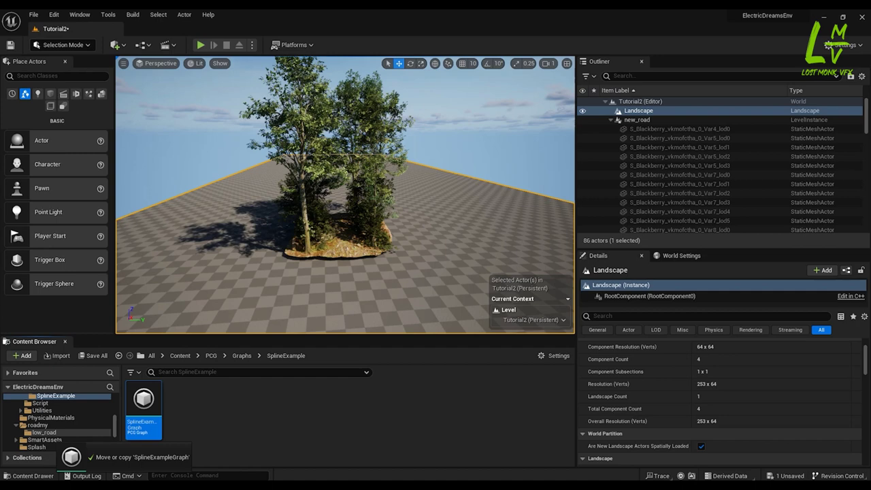
{"action": "left_click_drag", "start_coordinate": [72, 456], "coordinate": [71, 457]}
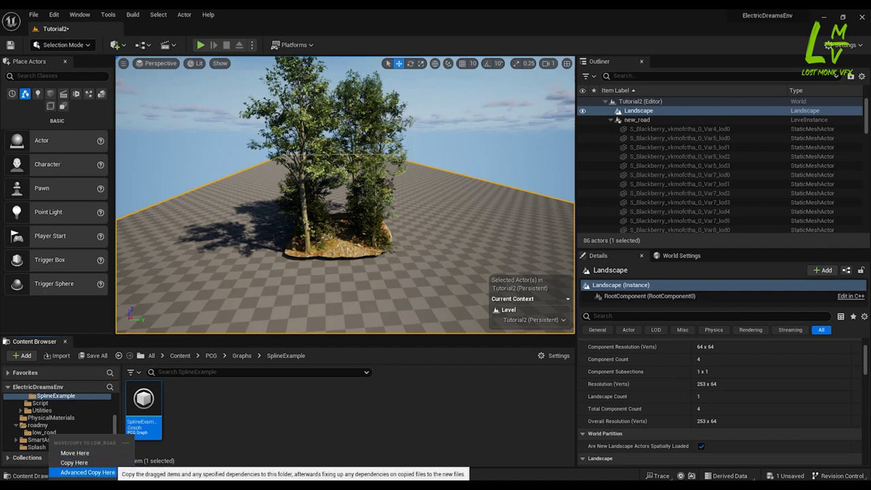
{"action": "left_click", "coordinate": [75, 463]}
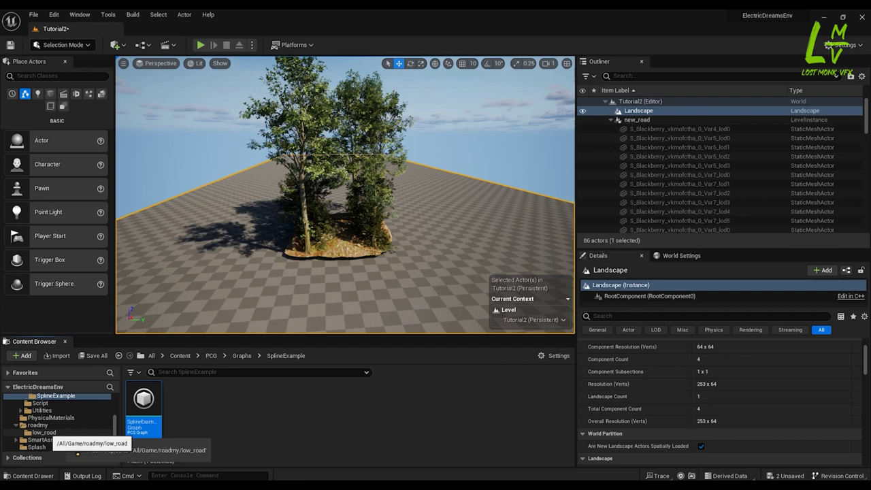
{"action": "left_click", "coordinate": [77, 453]}
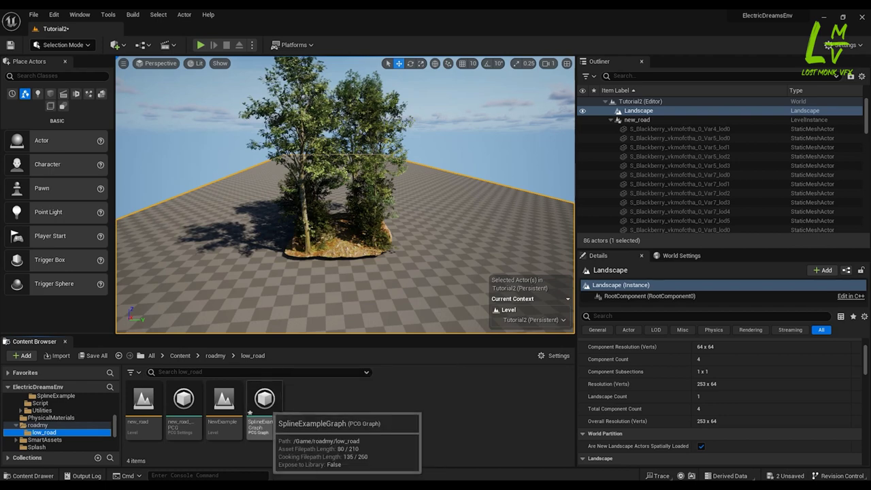
Open the copied SplineExampleGraph, disconnect the Root and Points outputs of the PL_MediumGround_01 node, and move that node aside
{"action": "double_click", "coordinate": [265, 402]}
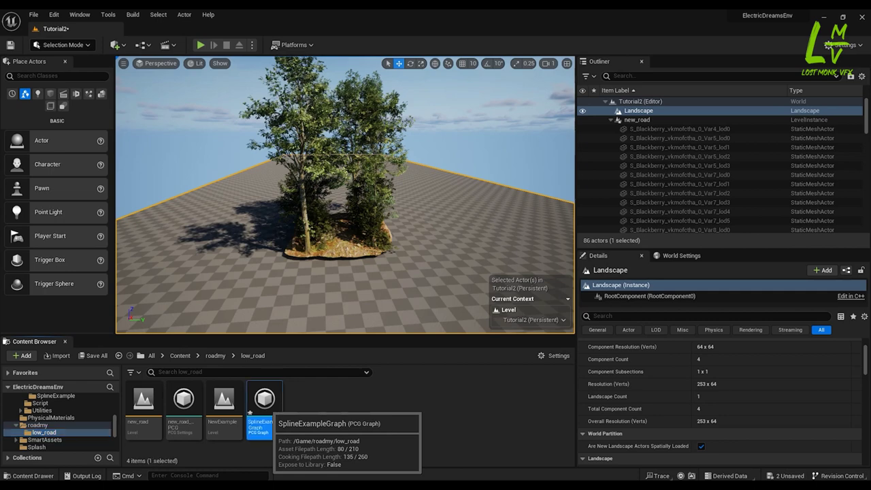
{"action": "left_click_drag", "start_coordinate": [311, 181], "coordinate": [471, 65]}
{"action": "scroll", "coordinate": [458, 265], "scroll_direction": "up", "scroll_amount": 8}
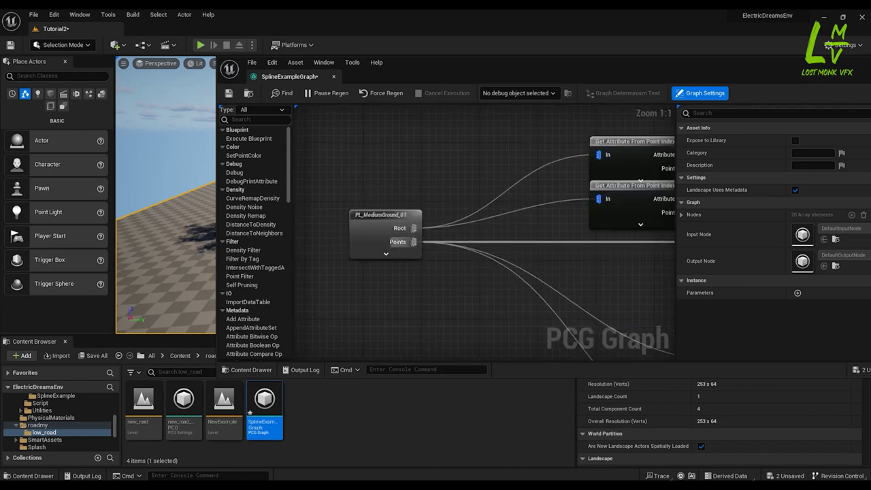
{"action": "left_click", "coordinate": [414, 228], "text": "alt"}
{"action": "left_click", "coordinate": [446, 243], "text": "alt"}
{"action": "left_click", "coordinate": [448, 243], "text": "alt"}
{"action": "scroll", "coordinate": [405, 239], "scroll_direction": "down", "scroll_amount": 3}
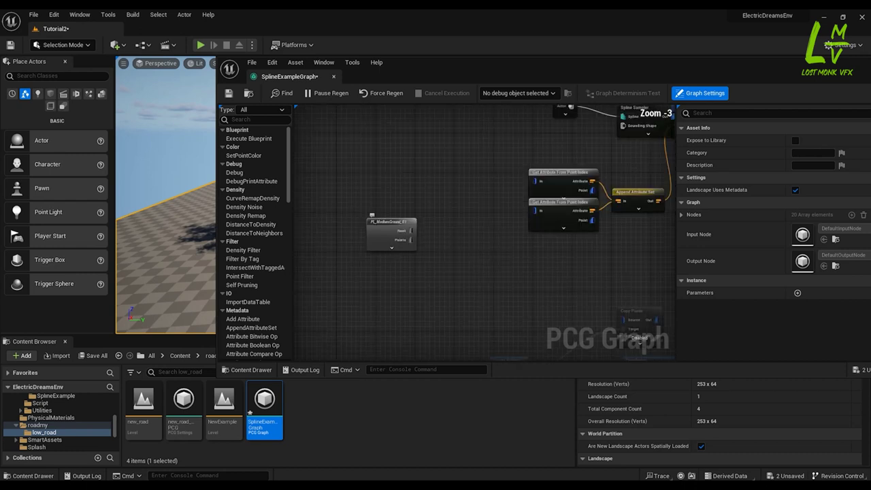
{"action": "left_click_drag", "start_coordinate": [395, 228], "coordinate": [350, 313]}
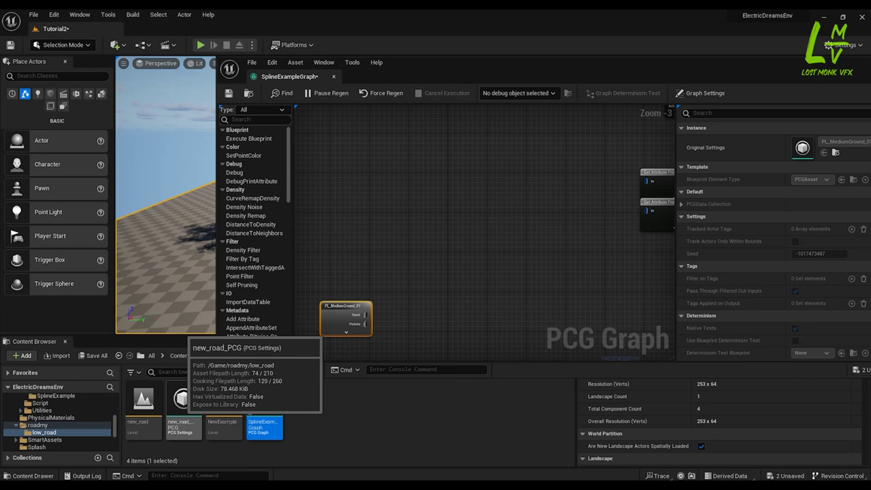
Add new_road_PCG to the graph as an instance and connect its Root output to both Get Attribute From Point Index nodes
{"action": "left_click_drag", "start_coordinate": [182, 405], "coordinate": [524, 261]}
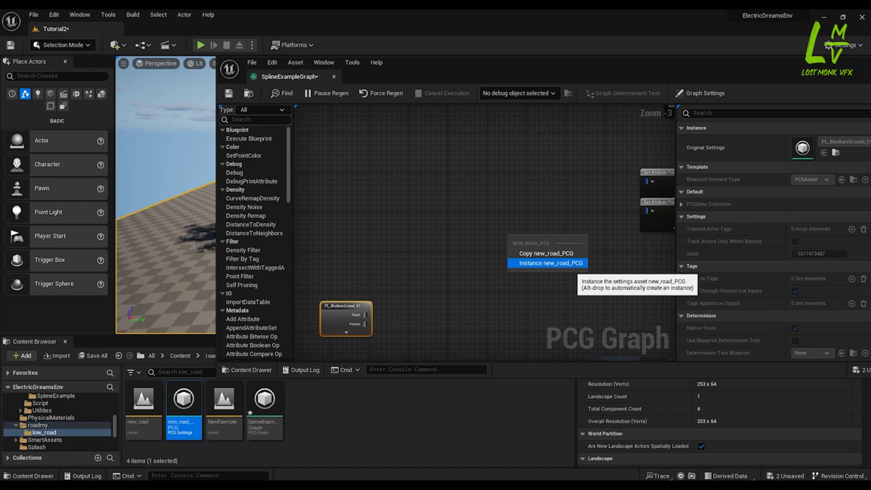
{"action": "left_click", "coordinate": [526, 263]}
{"action": "right_click_drag", "start_coordinate": [609, 261], "coordinate": [429, 288]}
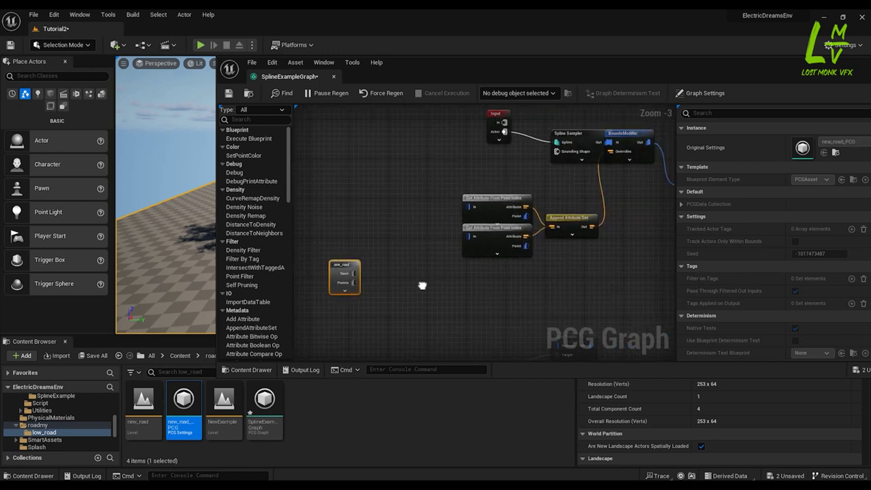
{"action": "left_click_drag", "start_coordinate": [346, 263], "coordinate": [470, 208]}
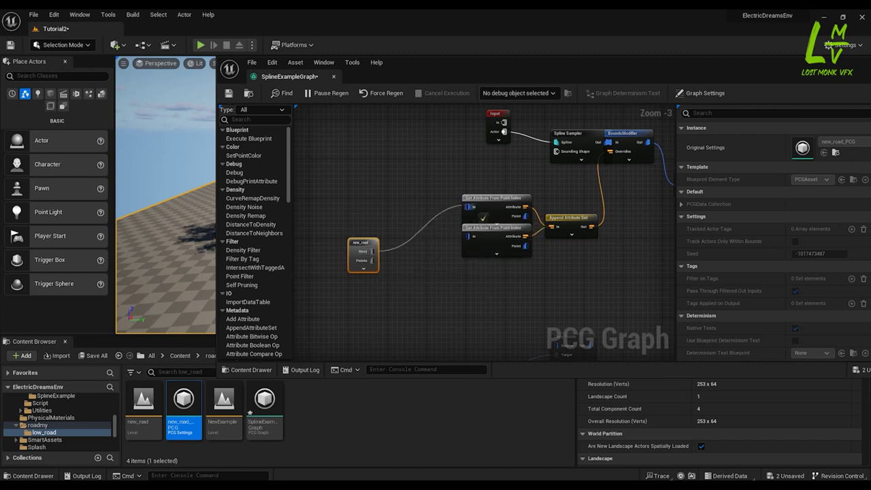
{"action": "left_click_drag", "start_coordinate": [373, 251], "coordinate": [468, 237]}
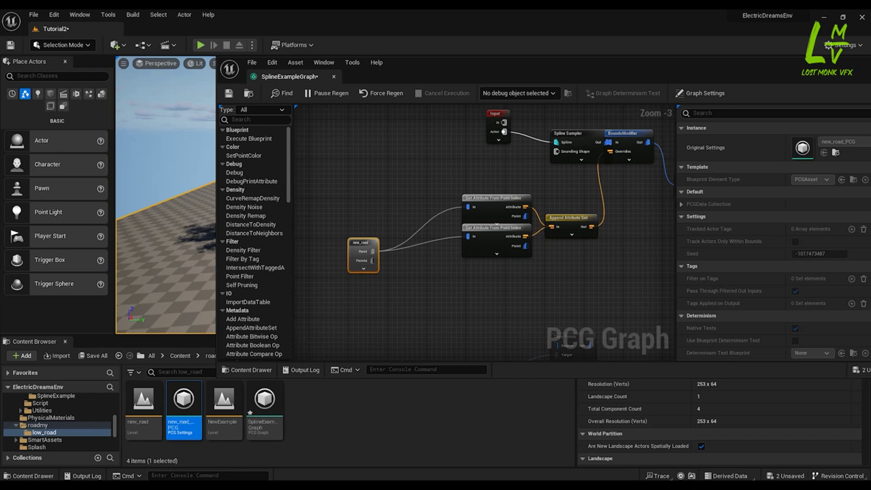
Connect the new_road node's Points output to the CopyPoints Source input of SG_CopyPointsWithHierarchy
{"action": "left_click_drag", "start_coordinate": [373, 261], "coordinate": [639, 278]}
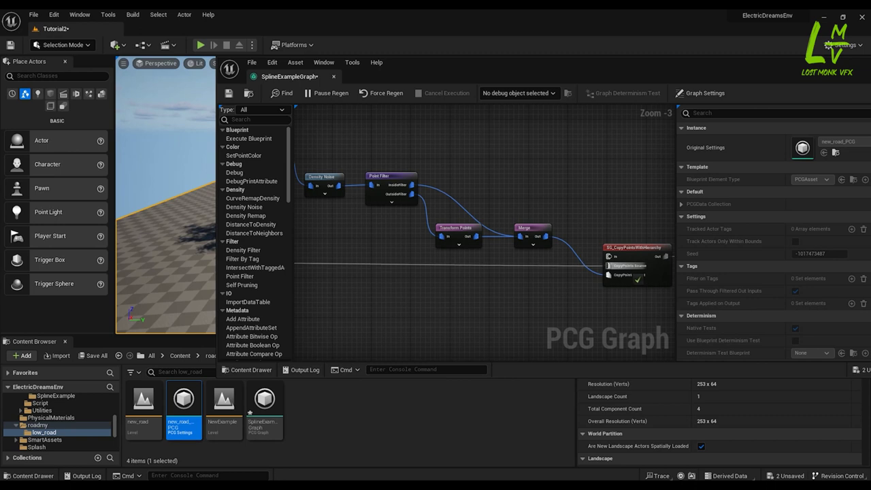
{"action": "left_click_drag", "start_coordinate": [632, 268], "coordinate": [631, 266]}
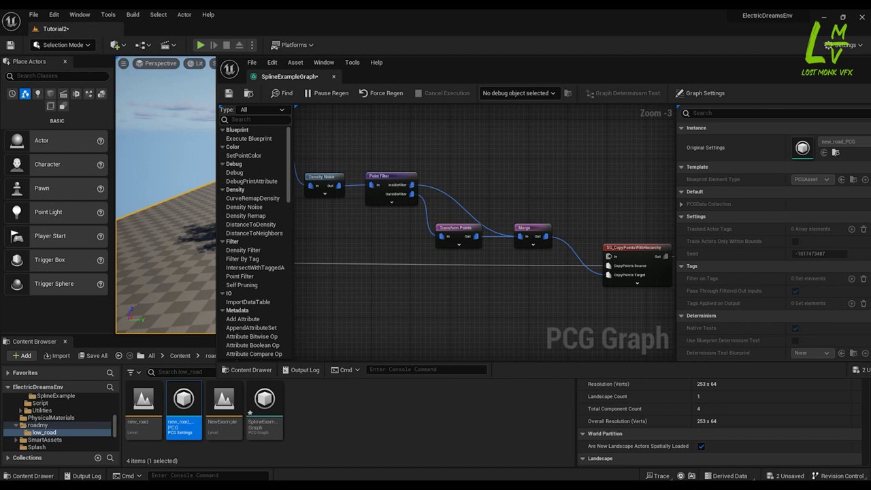
{"action": "scroll", "coordinate": [655, 278], "scroll_direction": "up", "scroll_amount": 3}
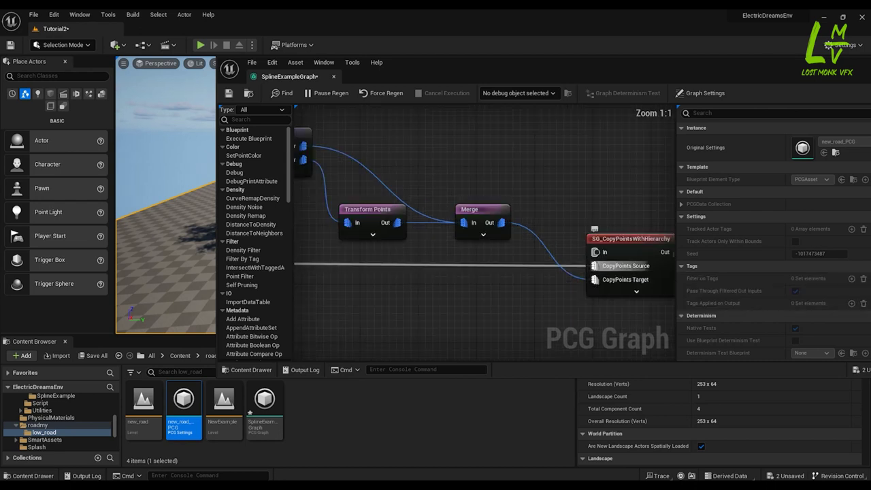
{"action": "right_click_drag", "start_coordinate": [512, 293], "coordinate": [776, 283]}
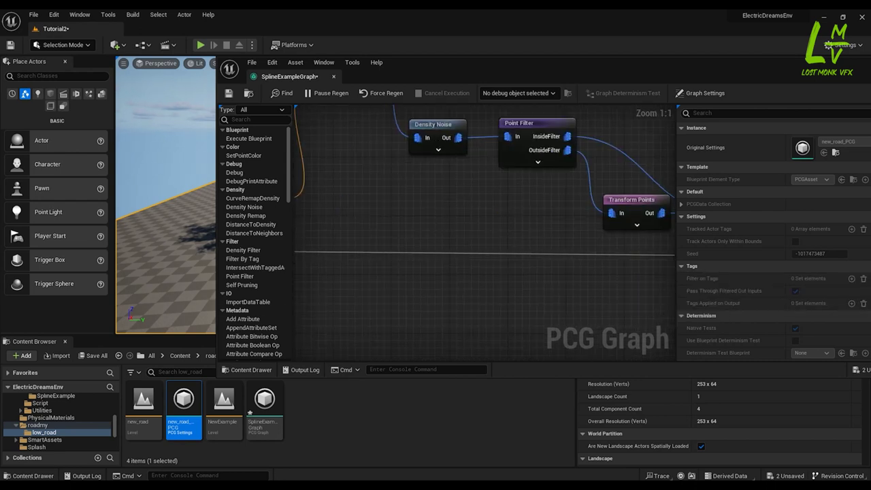
{"action": "scroll", "coordinate": [290, 320], "scroll_direction": "down", "scroll_amount": 6}
{"action": "right_click_drag", "start_coordinate": [323, 317], "coordinate": [558, 298]}
{"action": "scroll", "coordinate": [439, 292], "scroll_direction": "up", "scroll_amount": 4}
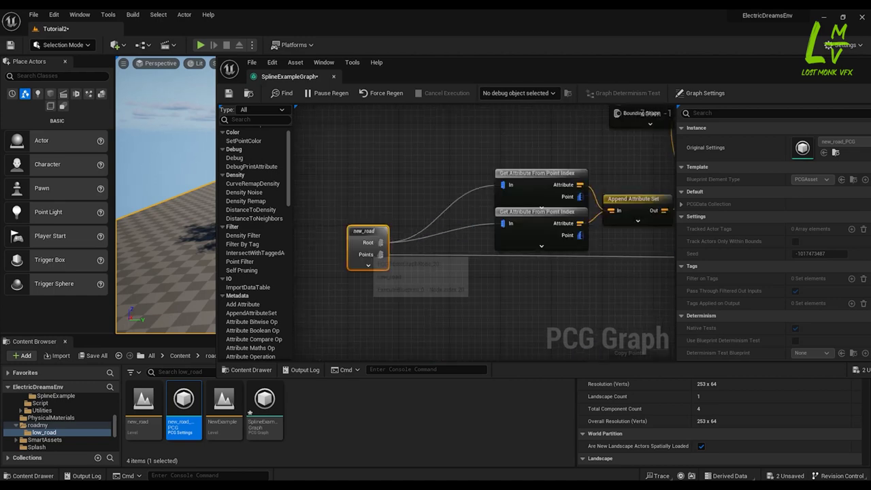
Save the copied SplineExampleGraph and close its editor window
{"action": "left_click", "coordinate": [228, 93]}
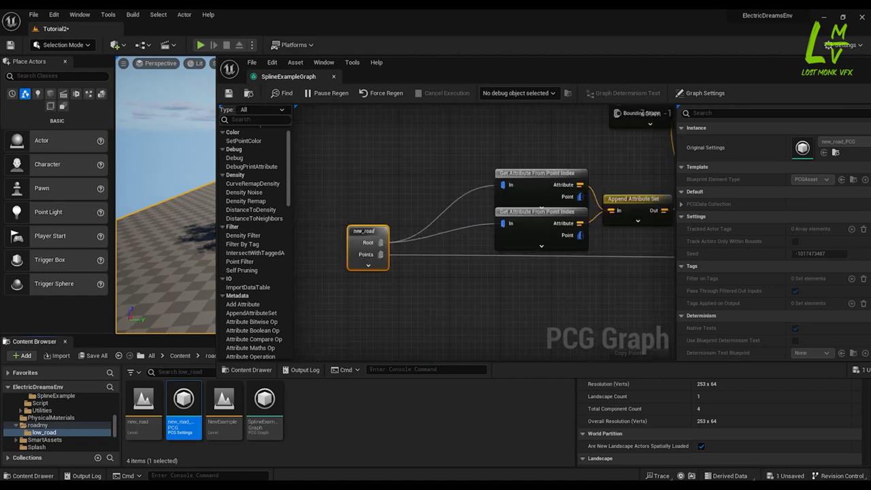
{"action": "left_click_drag", "start_coordinate": [490, 70], "coordinate": [269, 70]}
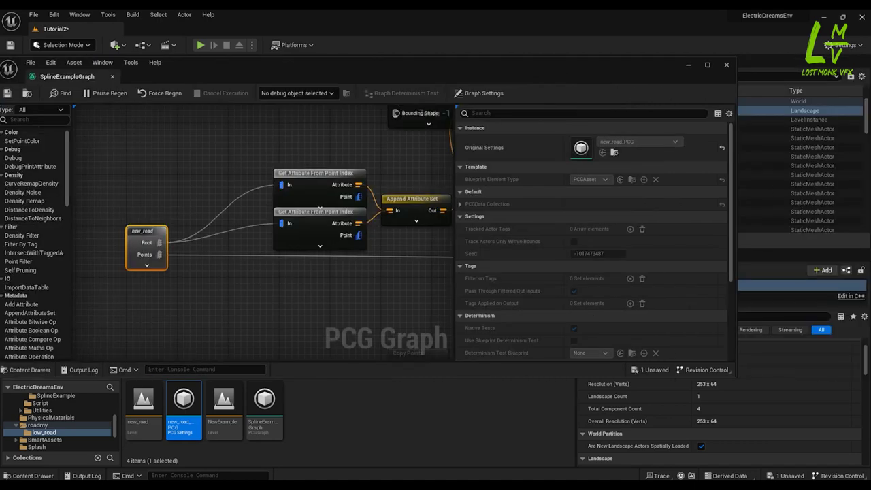
{"action": "left_click", "coordinate": [726, 66]}
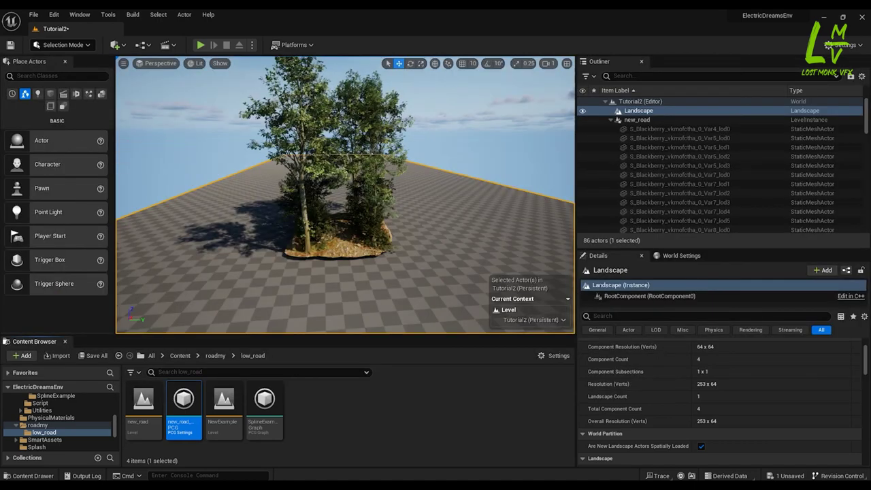
Create a Blueprint class with Actor as parent, named BP_new_road, in the low_road folder and open it for editing
{"action": "left_click", "coordinate": [382, 419]}
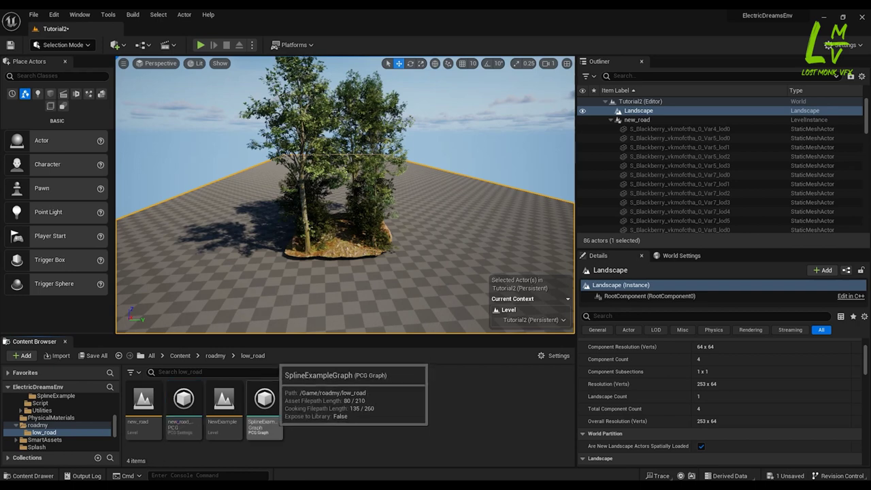
{"action": "right_click", "coordinate": [310, 392]}
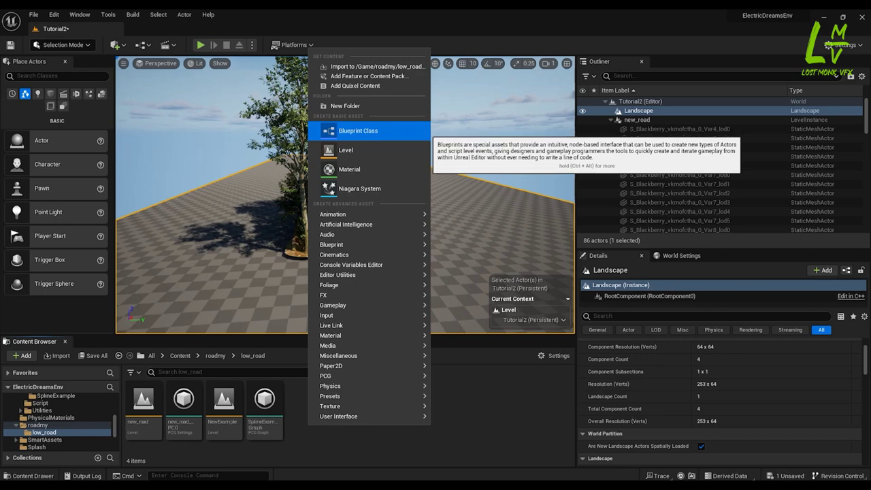
{"action": "left_click", "coordinate": [358, 131]}
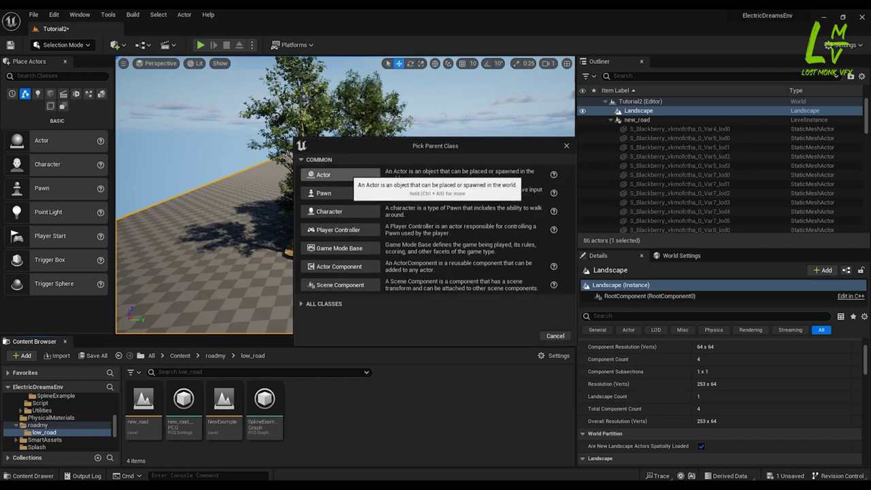
{"action": "left_click", "coordinate": [326, 175]}
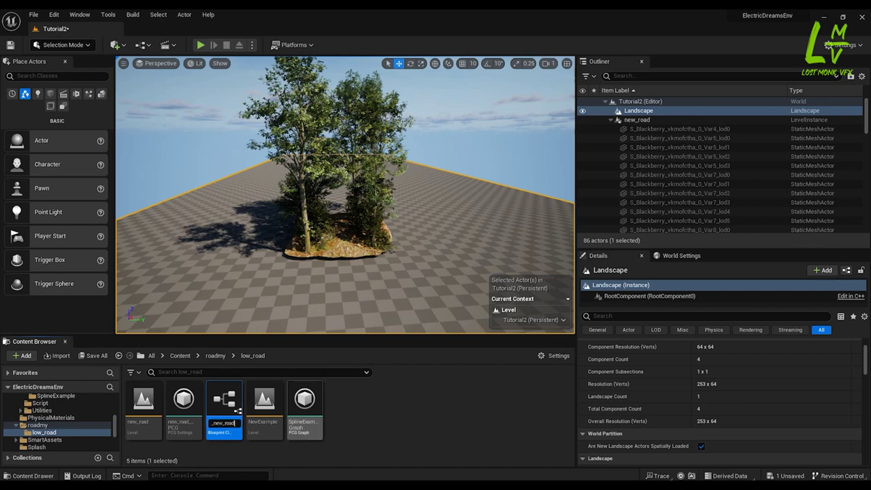
{"action": "key", "text": "Return"}
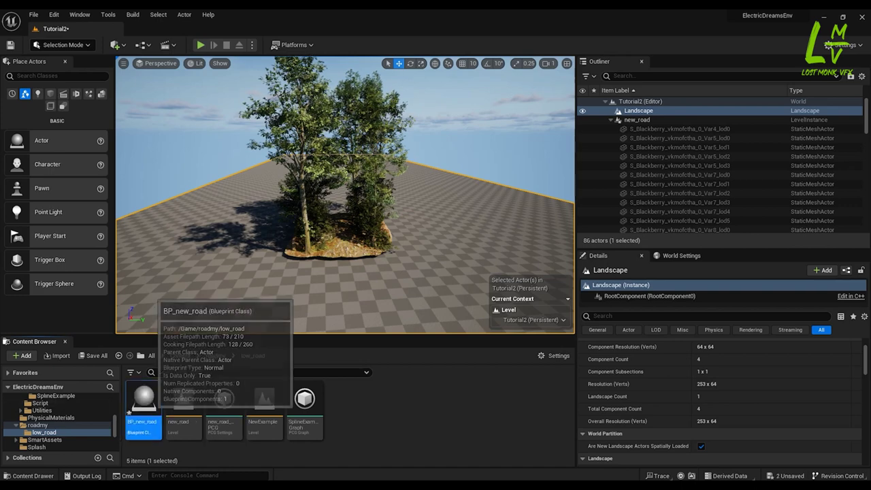
{"action": "double_click", "coordinate": [142, 405]}
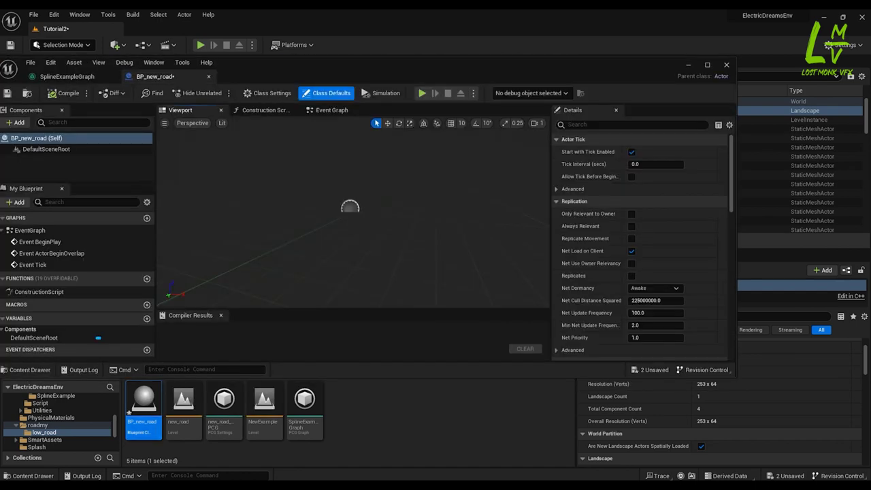
Add a Spline component under the DefaultSceneRoot of BP_new_road
{"action": "left_click_drag", "start_coordinate": [336, 68], "coordinate": [594, 85]}
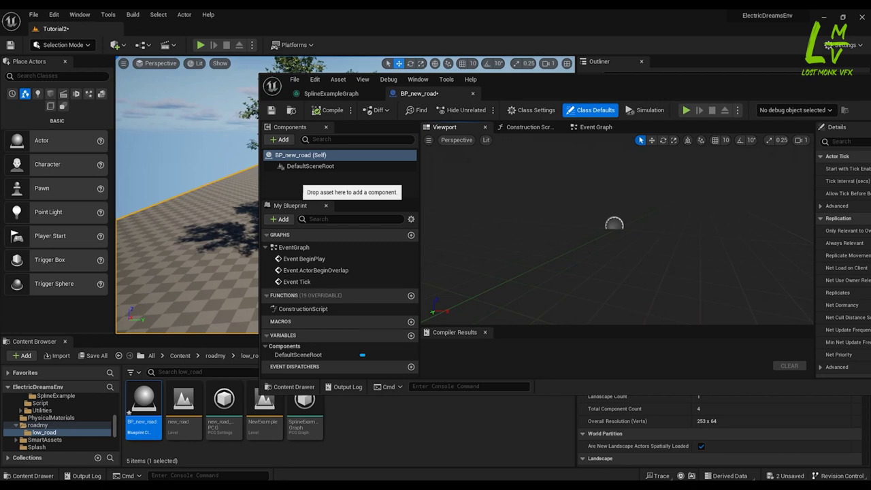
{"action": "left_click", "coordinate": [281, 139]}
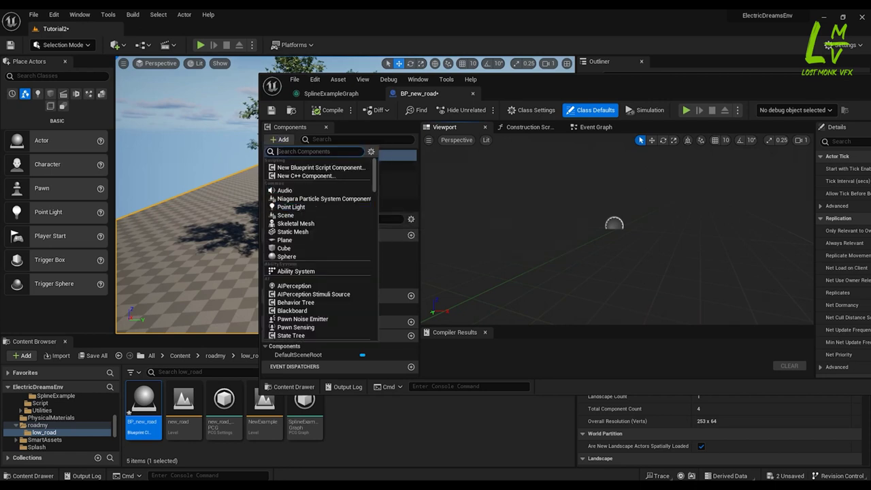
{"action": "type", "text": "spline"}
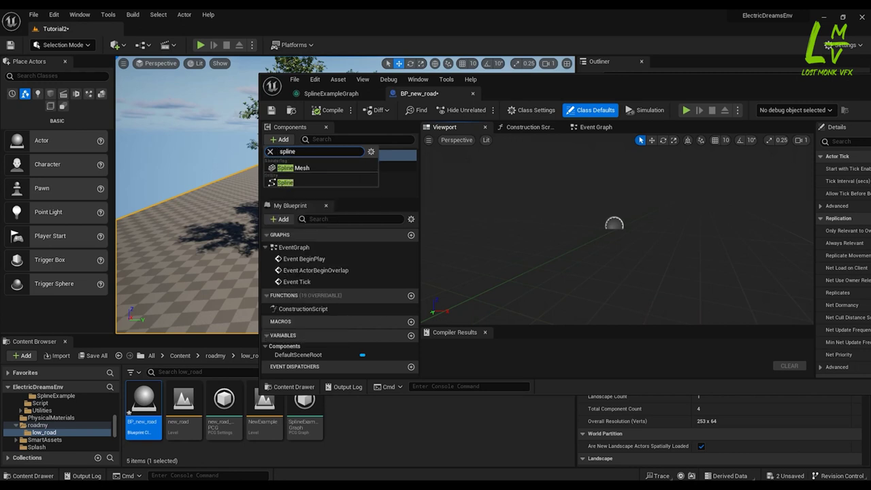
{"action": "left_click", "coordinate": [285, 182]}
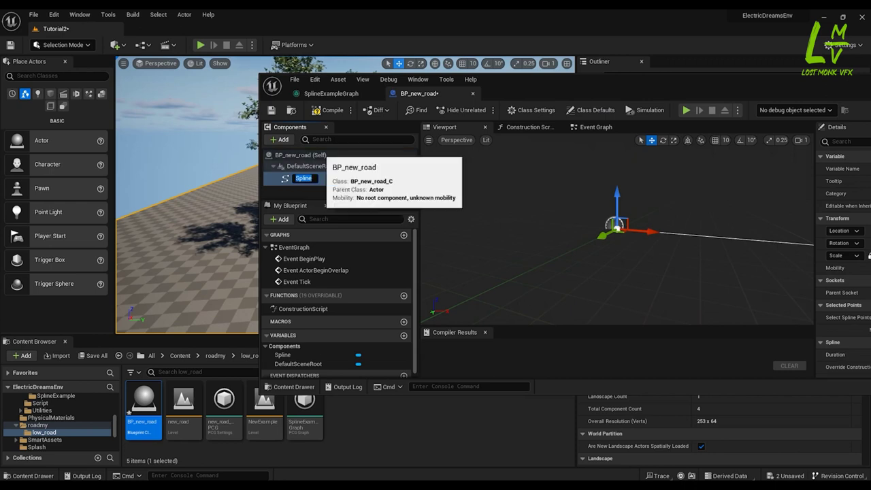
Add a PCG component to the BP_new_road actor, keeping the name PCG
{"action": "left_click", "coordinate": [318, 155]}
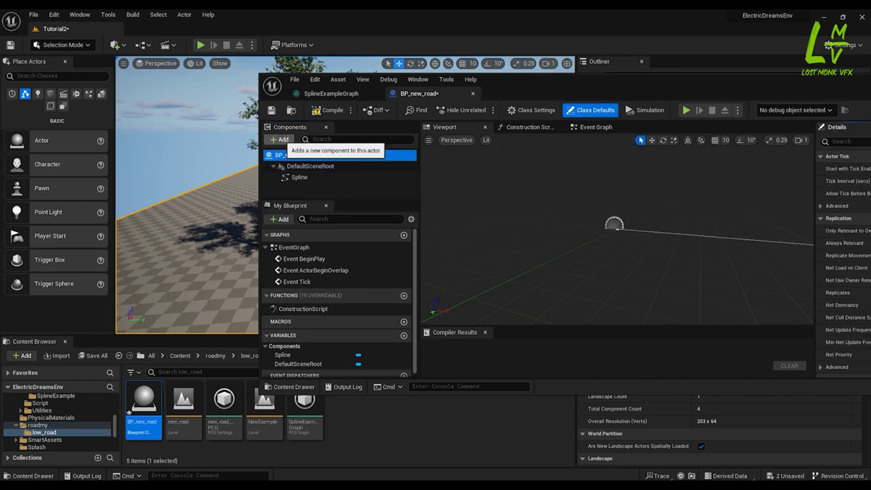
{"action": "left_click", "coordinate": [281, 140]}
{"action": "type", "text": "PCG"}
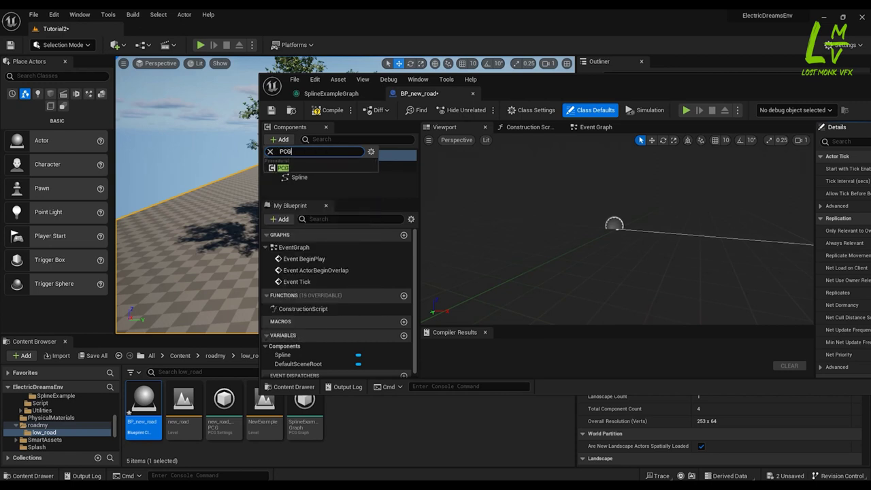
{"action": "left_click", "coordinate": [282, 167]}
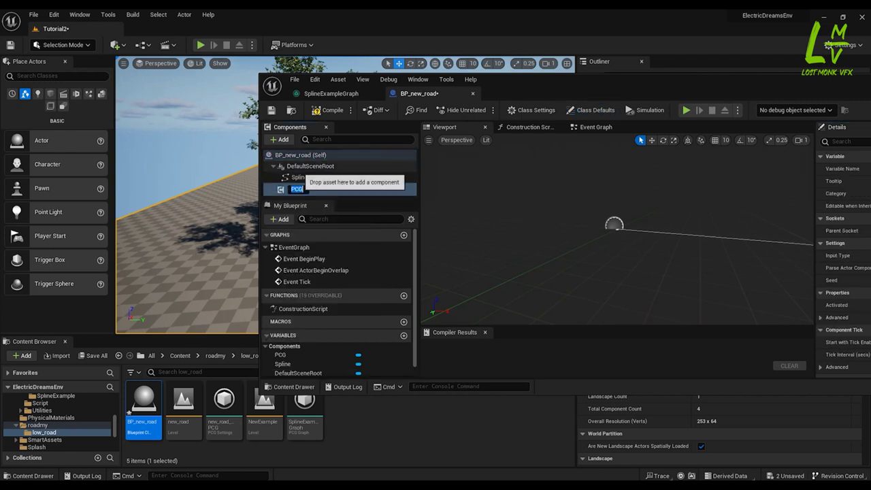
{"action": "key", "text": "Return"}
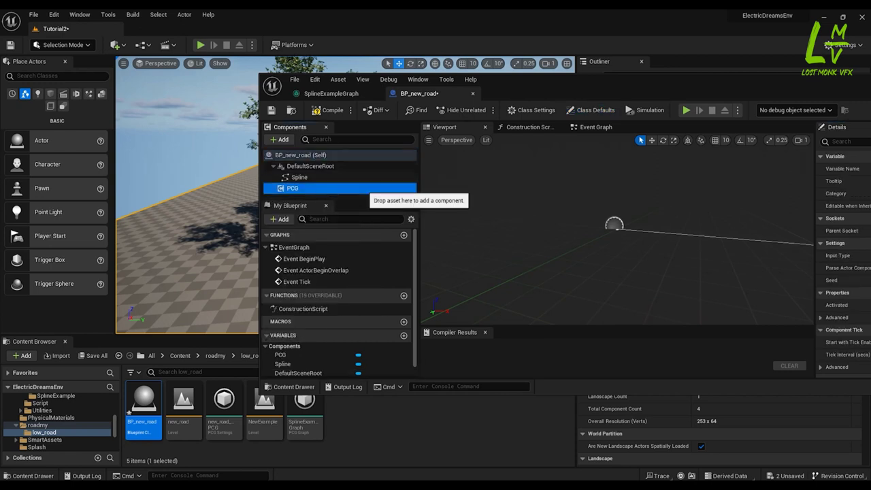
Assign the low_road folder's SplineExampleGraph as the PCG component's graph and compile the Blueprint
{"action": "left_click_drag", "start_coordinate": [593, 80], "coordinate": [401, 80]}
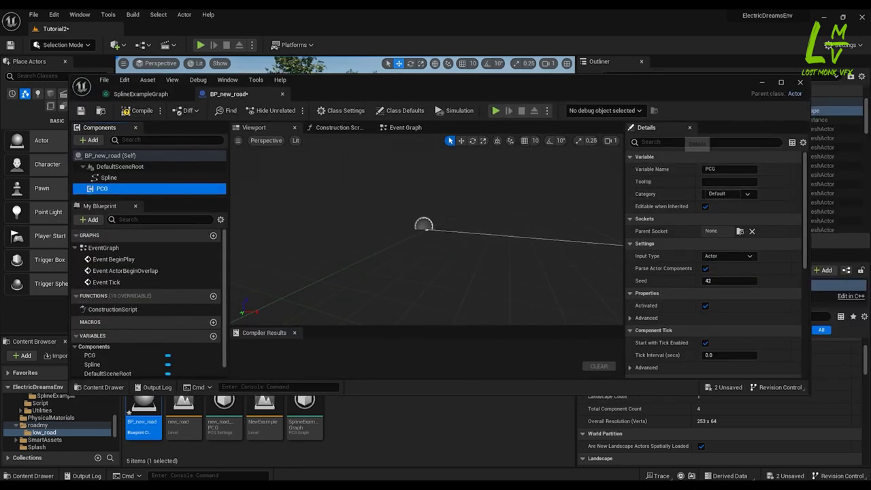
{"action": "scroll", "coordinate": [714, 259], "scroll_direction": "down", "scroll_amount": 4}
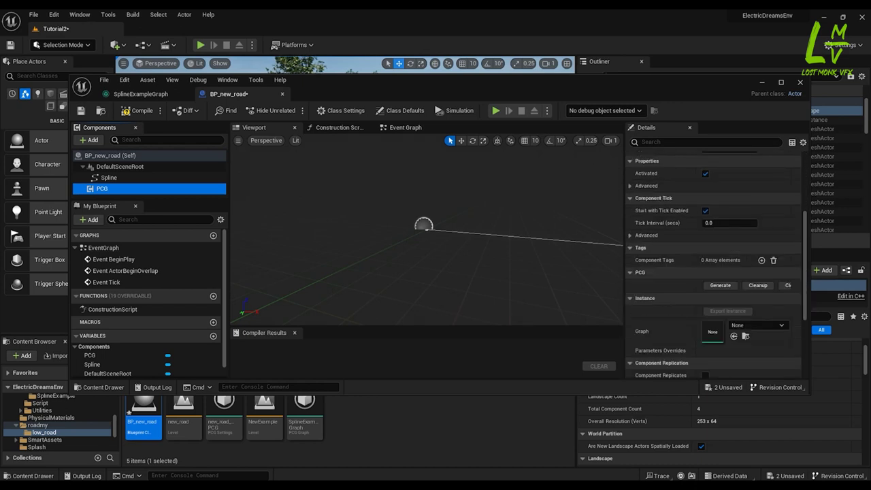
{"action": "left_click_drag", "start_coordinate": [498, 86], "coordinate": [492, 45]}
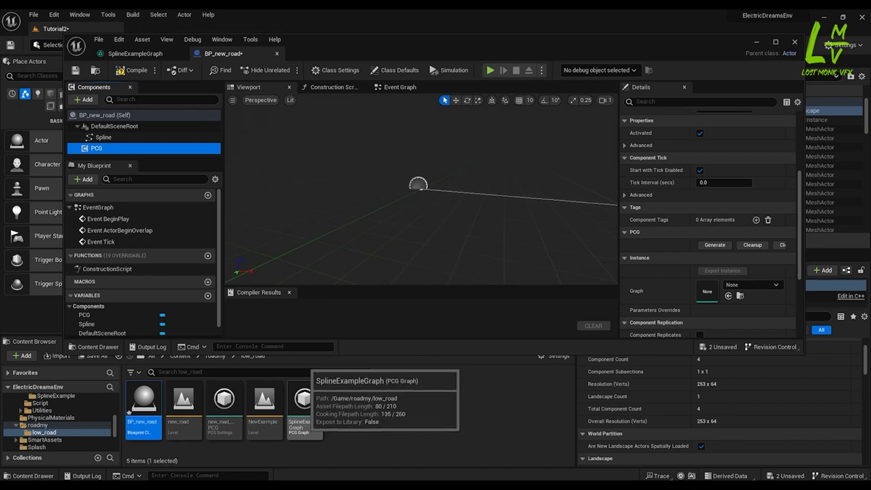
{"action": "left_click", "coordinate": [304, 409]}
{"action": "left_click_drag", "start_coordinate": [305, 407], "coordinate": [711, 294]}
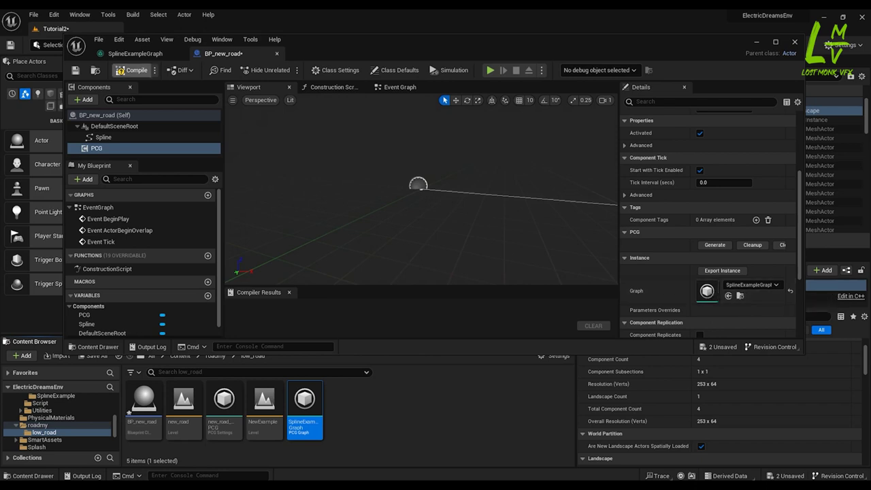
{"action": "left_click", "coordinate": [131, 70]}
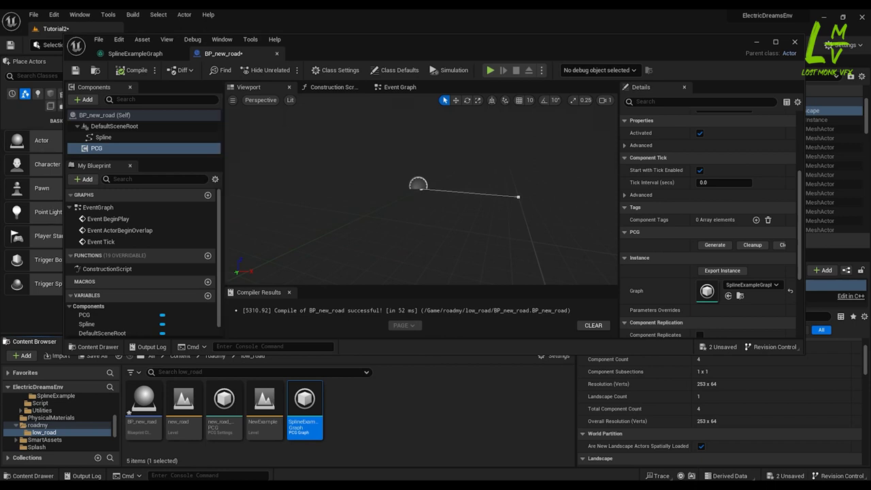
Set the category of both the DefaultSceneRoot and Spline components to Actor
{"action": "scroll", "coordinate": [707, 218], "scroll_direction": "up", "scroll_amount": 3}
{"action": "scroll", "coordinate": [708, 218], "scroll_direction": "up", "scroll_amount": 1}
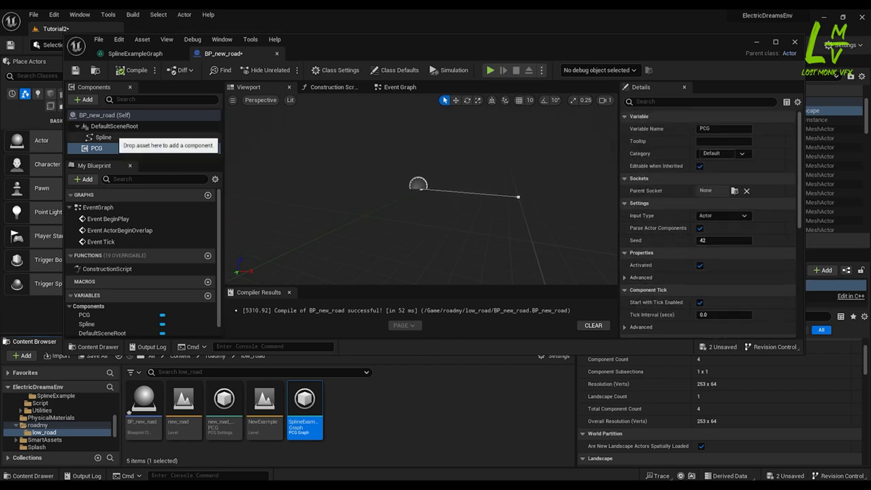
{"action": "left_click", "coordinate": [115, 126]}
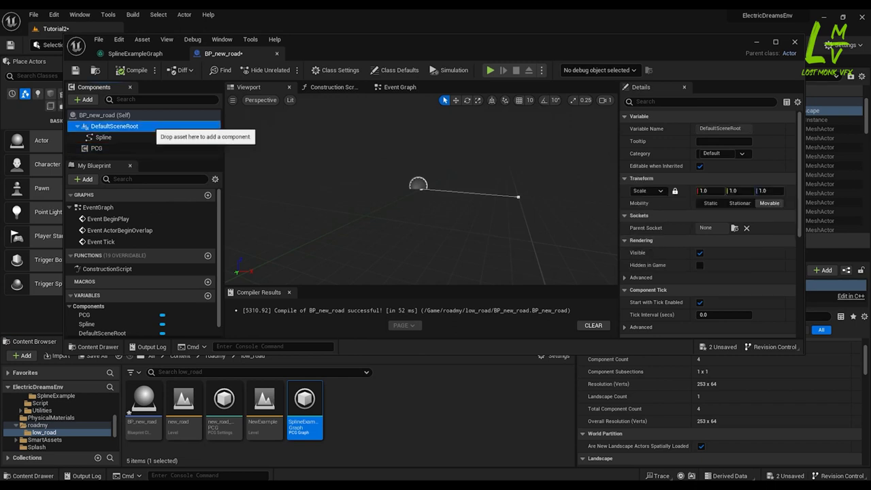
{"action": "left_click", "coordinate": [724, 154]}
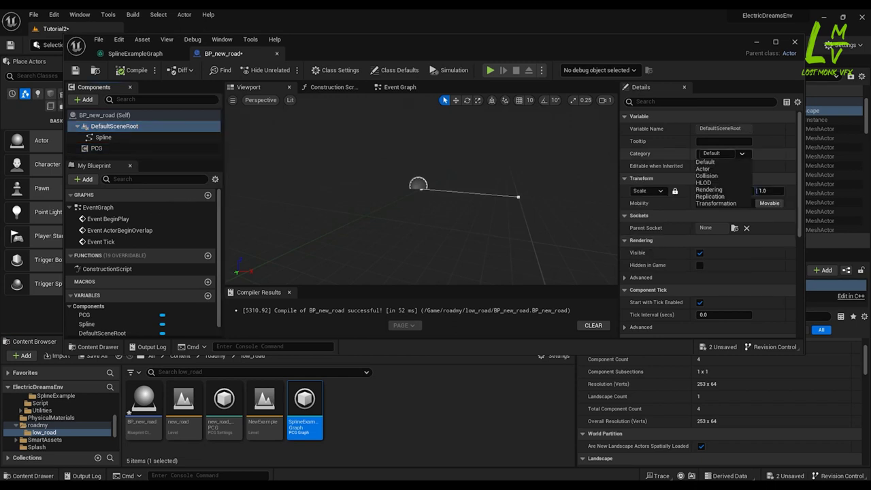
{"action": "left_click", "coordinate": [702, 169]}
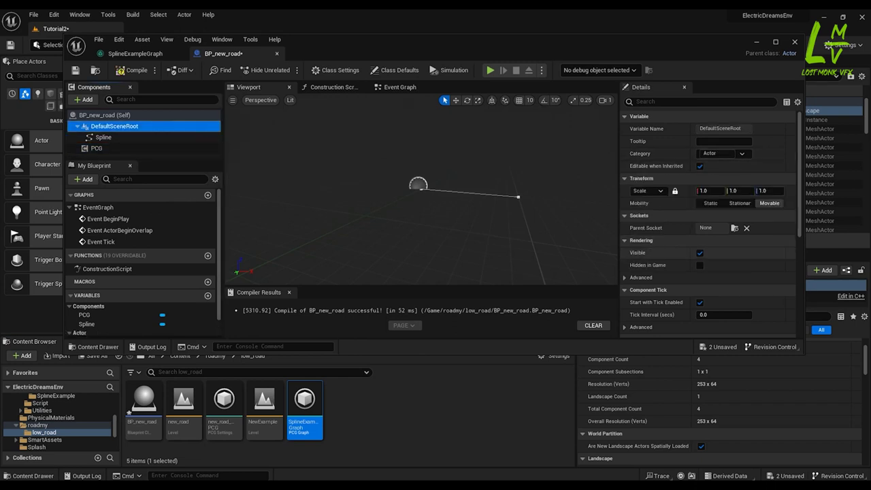
{"action": "left_click", "coordinate": [109, 137]}
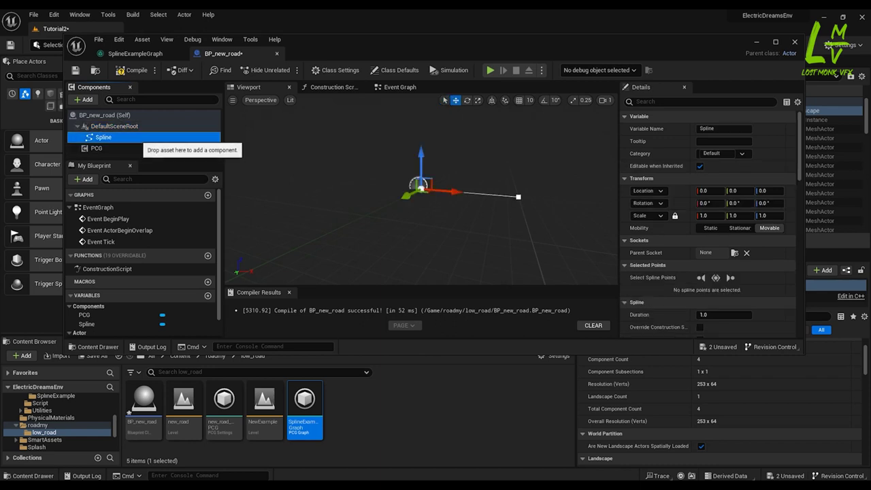
{"action": "left_click", "coordinate": [724, 153]}
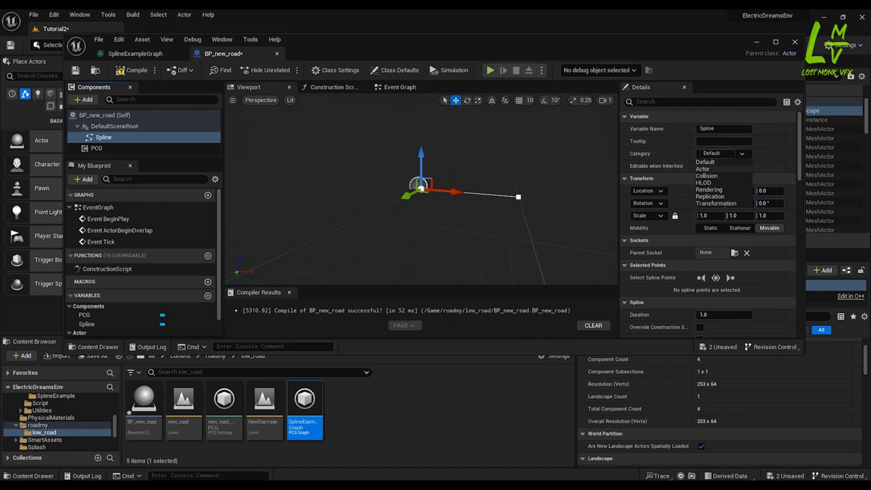
{"action": "left_click", "coordinate": [702, 169]}
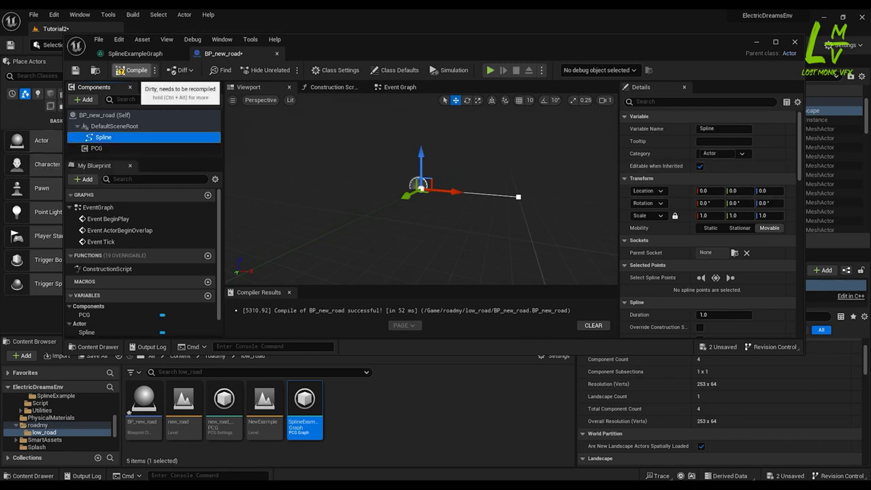
Compile and save BP_new_road, then minimize its editor to get back to the level
{"action": "left_click", "coordinate": [131, 71]}
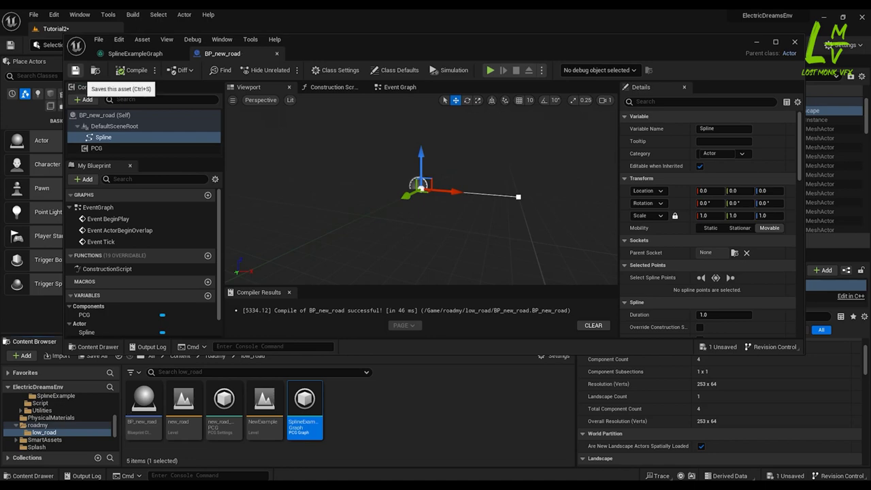
{"action": "left_click", "coordinate": [75, 70]}
{"action": "left_click", "coordinate": [756, 42]}
Remove the new_road level instance from the Tutorial2 level, leaving the landscape empty
{"action": "scroll", "coordinate": [348, 194], "scroll_direction": "down", "scroll_amount": 3}
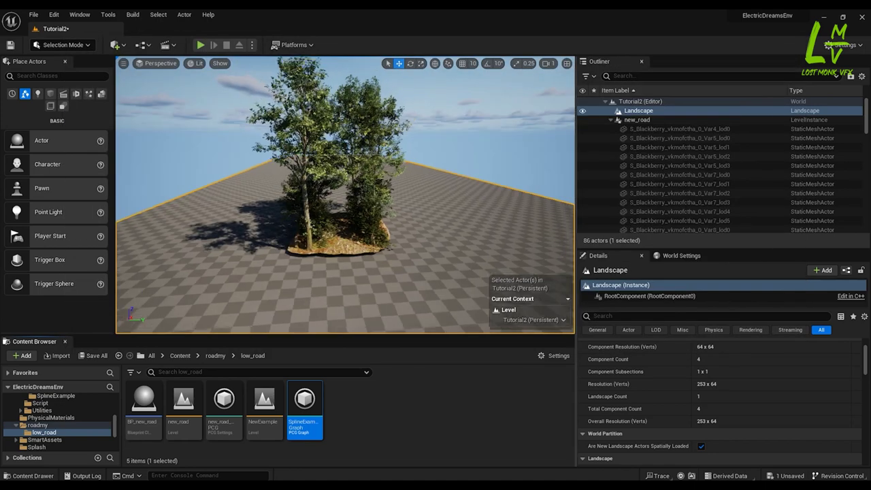
{"action": "left_click", "coordinate": [347, 184]}
{"action": "left_click_drag", "start_coordinate": [370, 223], "coordinate": [563, 209]}
{"action": "right_click_drag", "start_coordinate": [563, 209], "coordinate": [520, 208]}
{"action": "key", "text": "s"}
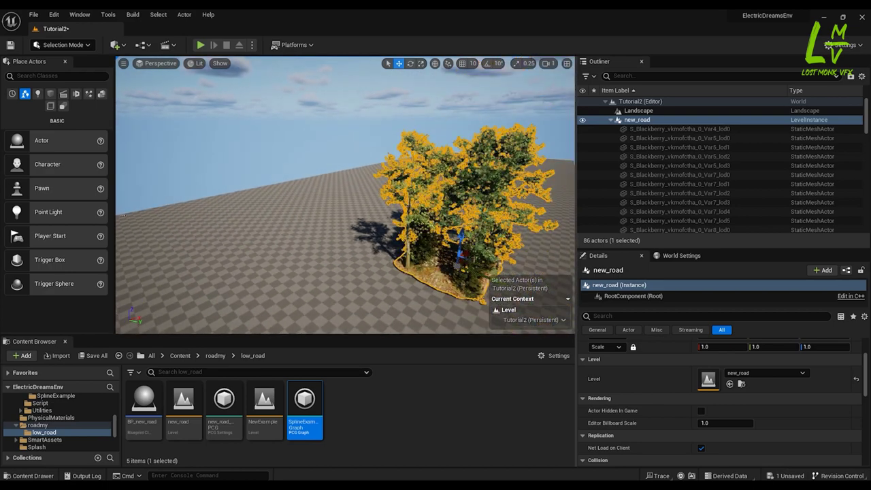
{"action": "key", "text": "a"}
{"action": "key", "text": "a"}
{"action": "key", "text": "w"}
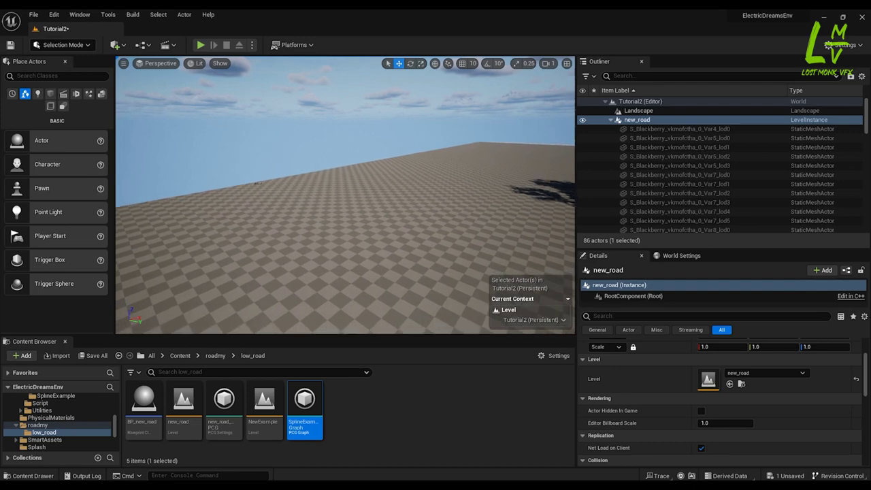
{"action": "key", "text": "s"}
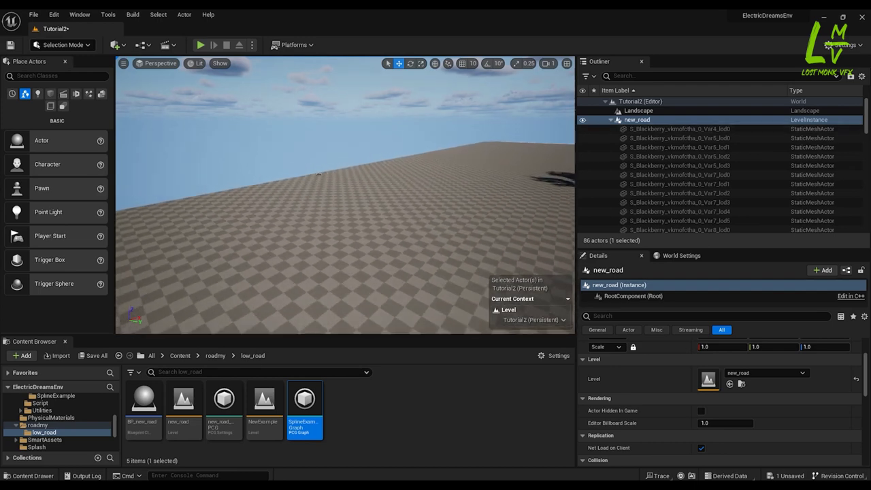
{"action": "key", "text": "s"}
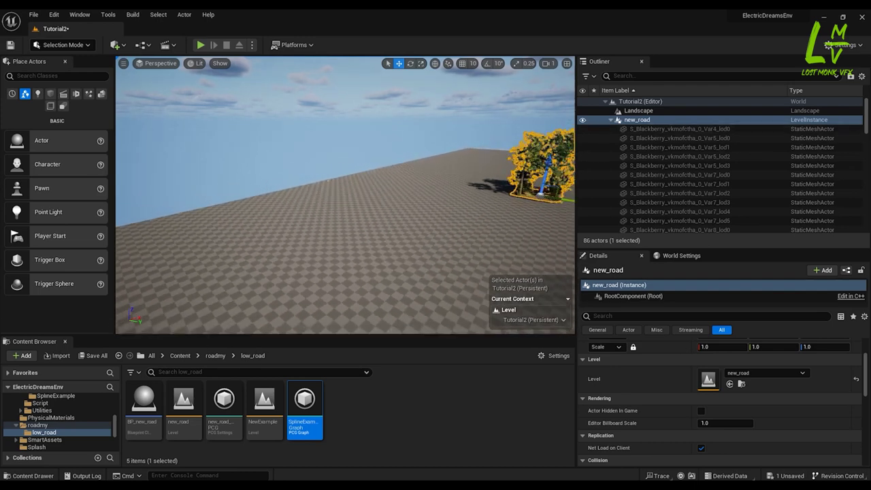
{"action": "key", "text": "s"}
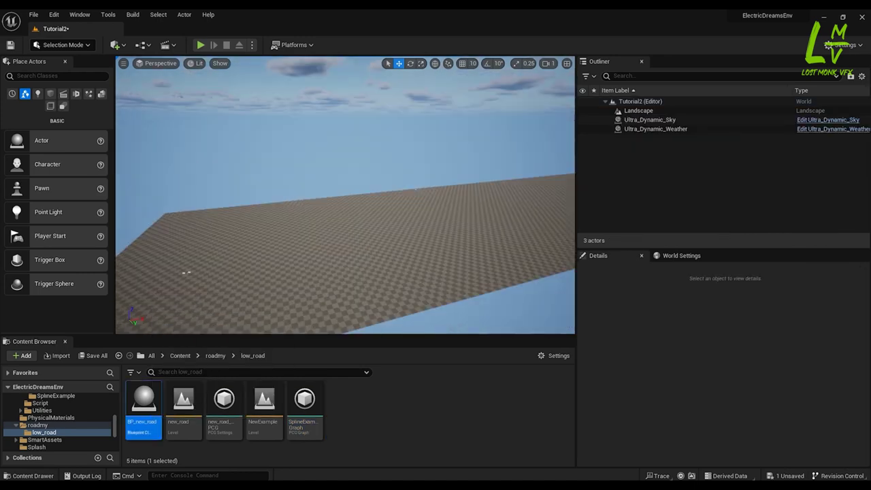
Place the BP_new_road Blueprint near the far corner of the landscape and focus the view on it
{"action": "left_click_drag", "start_coordinate": [182, 247], "coordinate": [179, 246]}
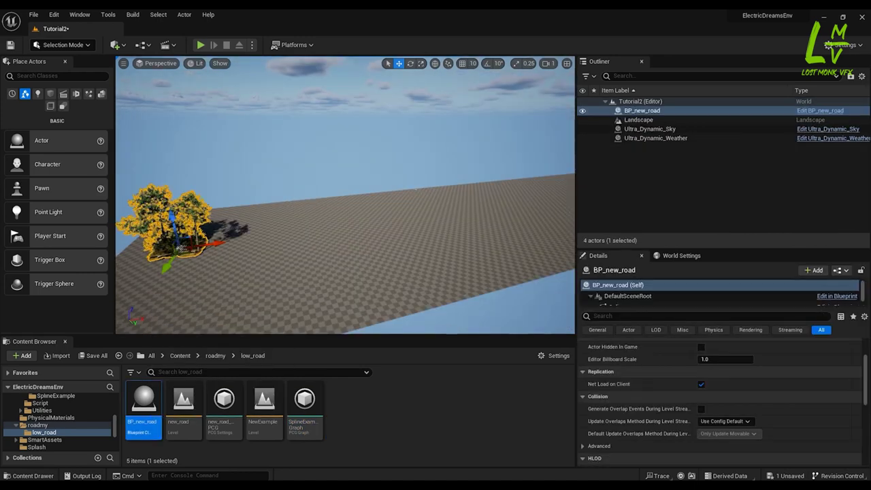
{"action": "key", "text": "f"}
{"action": "left_click_drag", "start_coordinate": [346, 218], "coordinate": [359, 191], "text": "alt"}
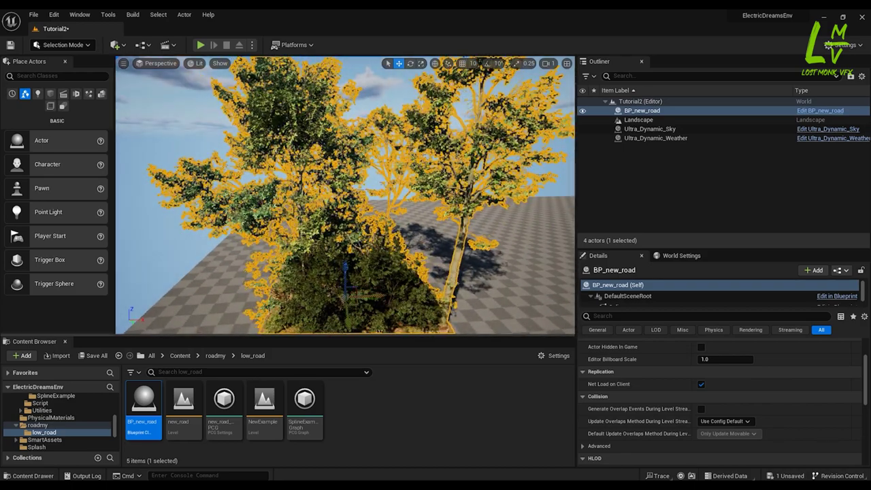
{"action": "key", "text": "f"}
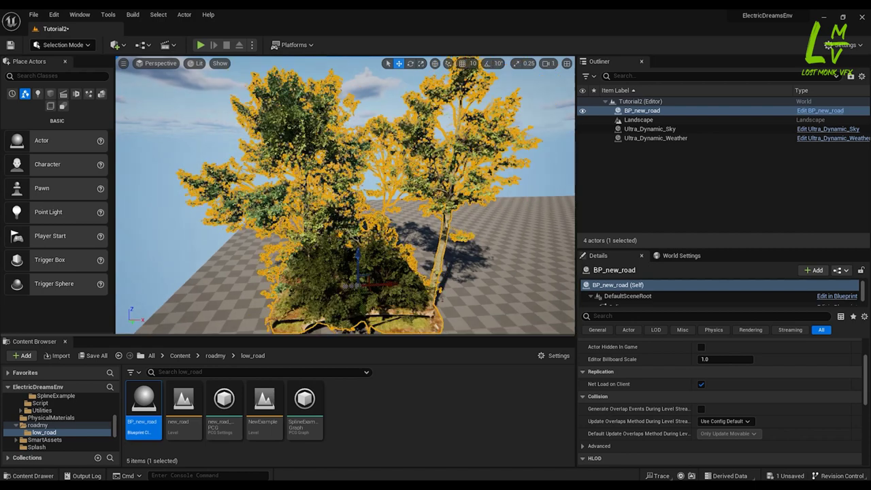
Stretch the BP_new_road spline by moving its end point along the X axis, lengthening the vegetation row across the landscape
{"action": "right_click_drag", "start_coordinate": [350, 204], "coordinate": [358, 205]}
{"action": "left_click_drag", "start_coordinate": [190, 246], "coordinate": [571, 231]}
{"action": "scroll", "coordinate": [355, 237], "scroll_direction": "down", "scroll_amount": 2}
{"action": "scroll", "coordinate": [346, 196], "scroll_direction": "down", "scroll_amount": 6}
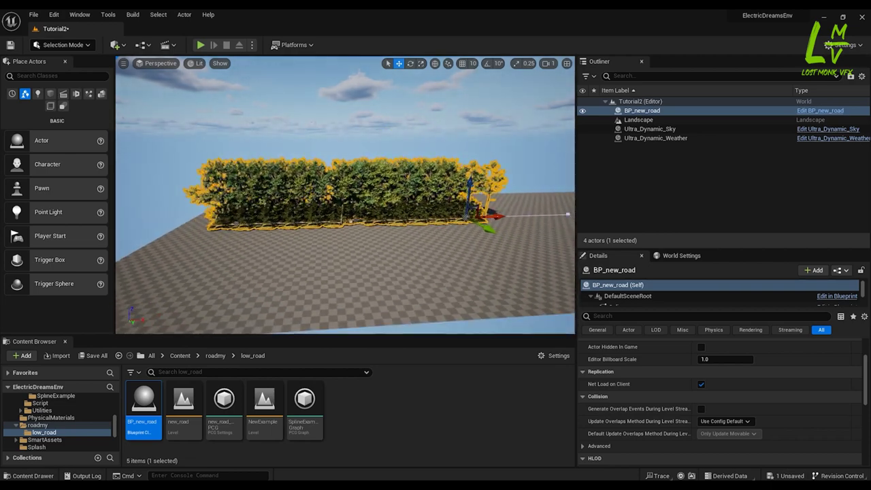
{"action": "scroll", "coordinate": [345, 195], "scroll_direction": "down", "scroll_amount": 3}
{"action": "middle_click_drag", "start_coordinate": [345, 204], "coordinate": [487, 204]}
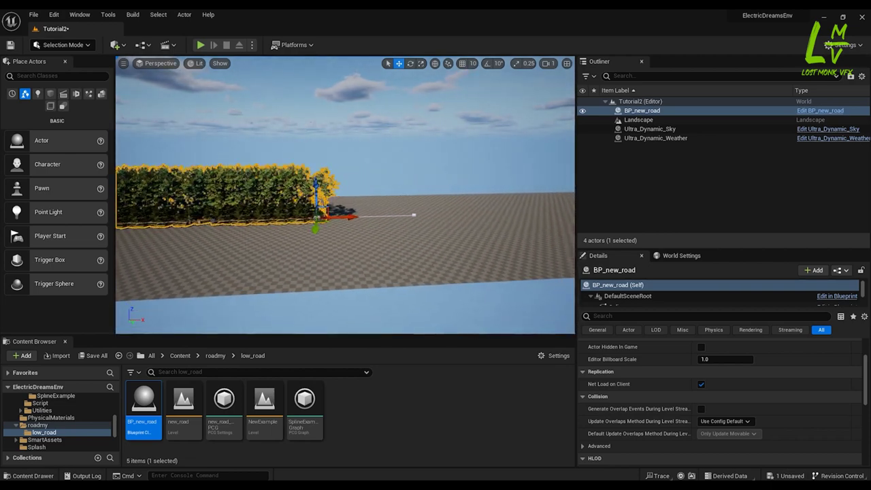
{"action": "right_click_drag", "start_coordinate": [353, 198], "coordinate": [353, 209]}
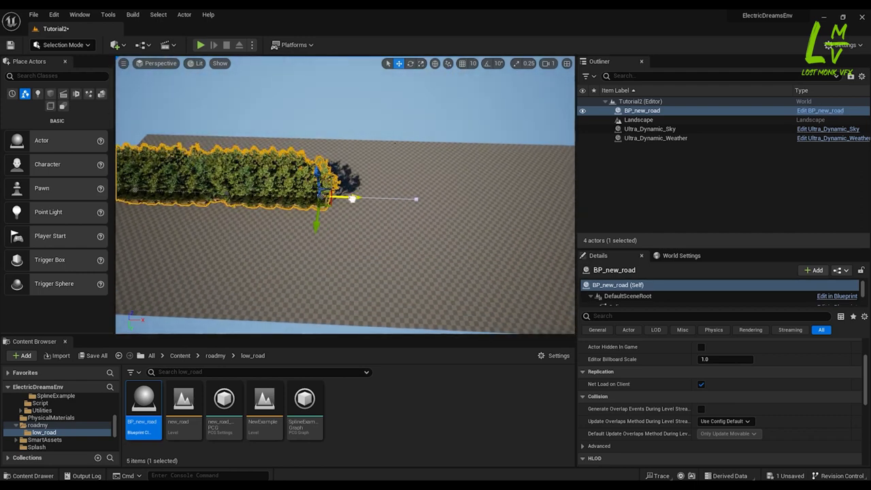
{"action": "left_click_drag", "start_coordinate": [352, 198], "coordinate": [539, 203]}
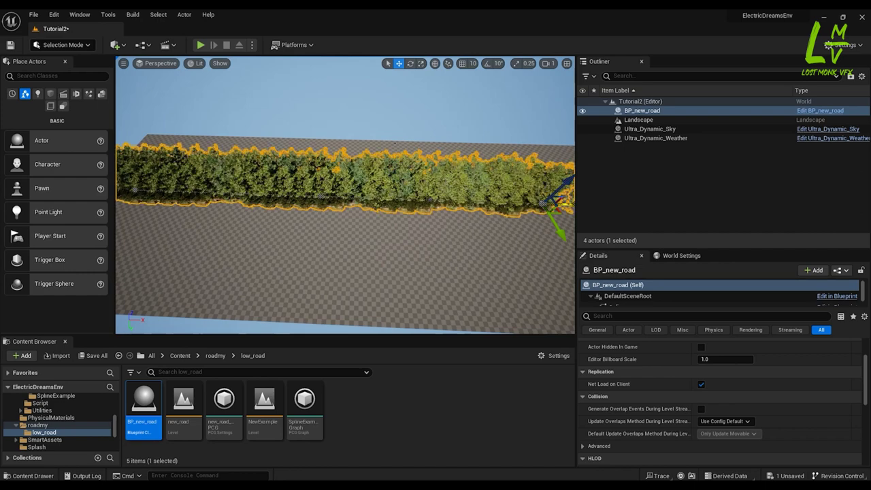
Extend the spline's end point farther along the landscape to generate a longer row of vegetation
{"action": "key", "text": "d"}
{"action": "right_click_drag", "start_coordinate": [540, 203], "coordinate": [540, 206]}
{"action": "left_click_drag", "start_coordinate": [389, 204], "coordinate": [231, 192]}
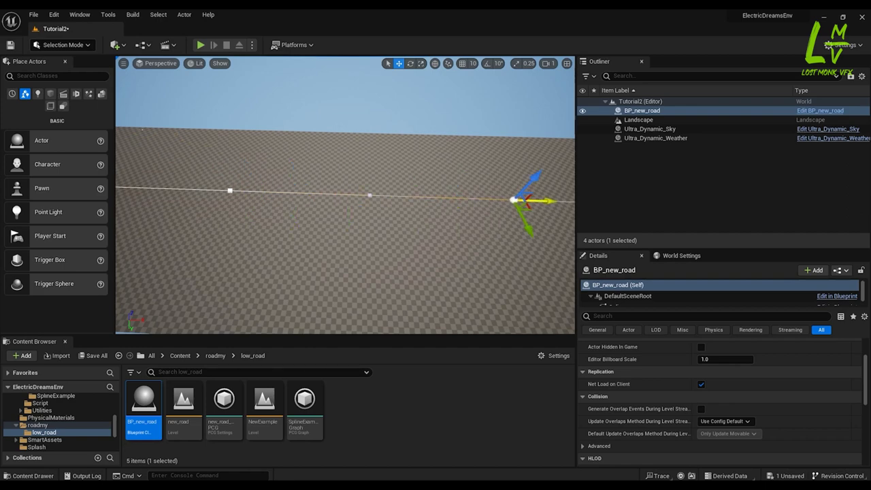
{"action": "left_click_drag", "start_coordinate": [527, 228], "coordinate": [530, 183], "text": "alt"}
{"action": "right_click_drag", "start_coordinate": [517, 205], "coordinate": [517, 207]}
{"action": "key", "text": "a"}
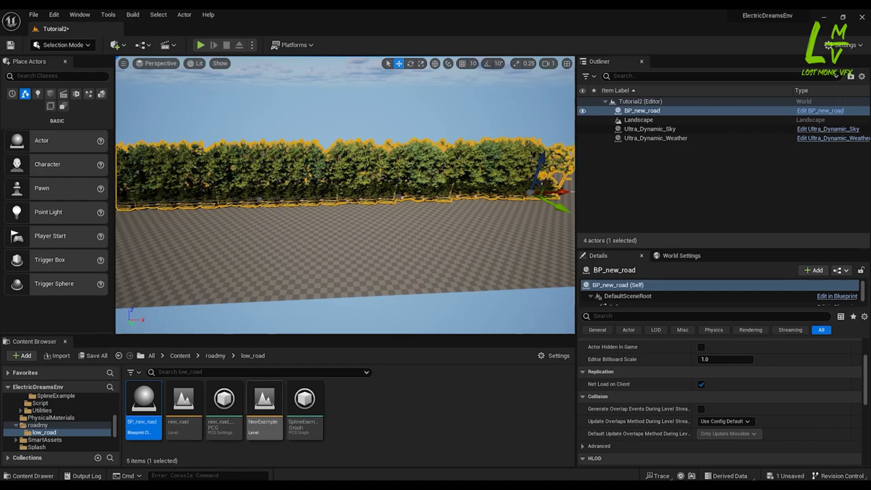
Fly around and along the generated vegetation row to examine how densely the trees are spaced
{"action": "right_click_drag", "start_coordinate": [346, 204], "coordinate": [414, 204]}
{"action": "key", "text": "w"}
{"action": "key", "text": "a"}
{"action": "key", "text": "d"}
{"action": "key", "text": "a"}
{"action": "key", "text": "a"}
{"action": "key", "text": "d"}
{"action": "key", "text": "s"}
{"action": "key", "text": "s"}
{"action": "key", "text": "d"}
{"action": "right_click_drag", "start_coordinate": [351, 194], "coordinate": [352, 194]}
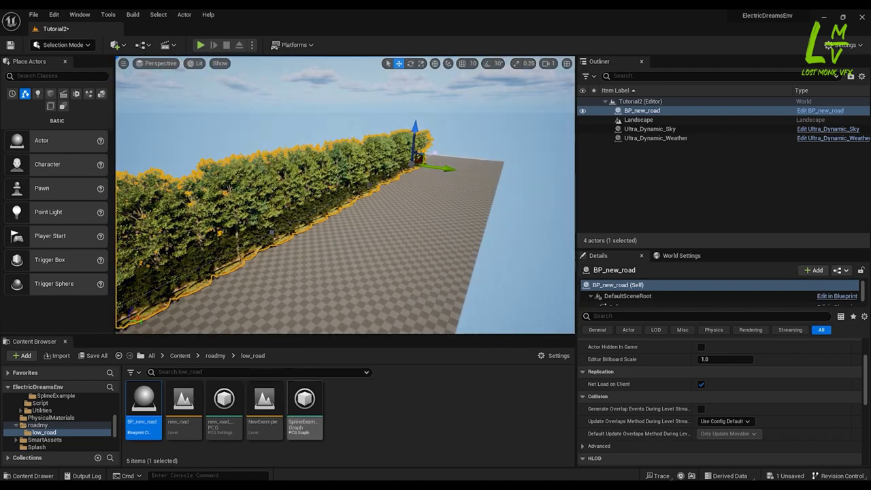
Open SplineExampleGraph, select the Spline Sampler node, and arrange the graph window so the vegetation in the level stays visible
{"action": "double_click", "coordinate": [304, 402]}
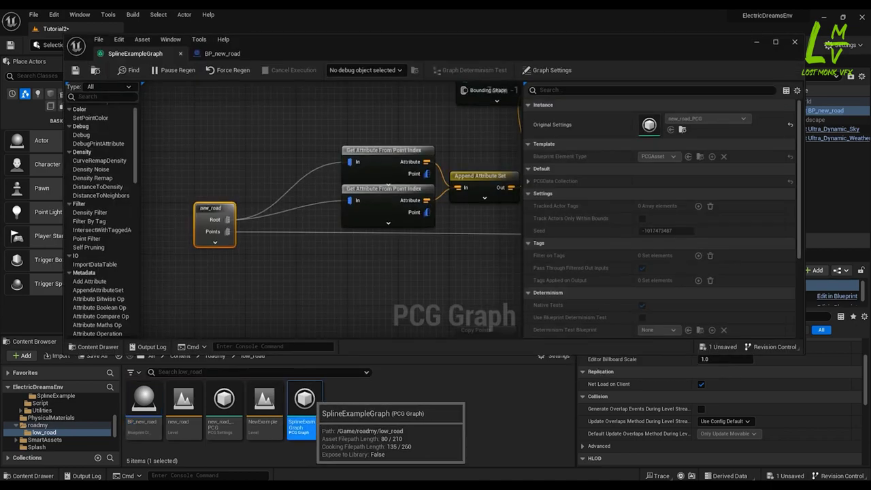
{"action": "right_click_drag", "start_coordinate": [456, 155], "coordinate": [349, 280]}
{"action": "left_click_drag", "start_coordinate": [356, 191], "coordinate": [330, 172]}
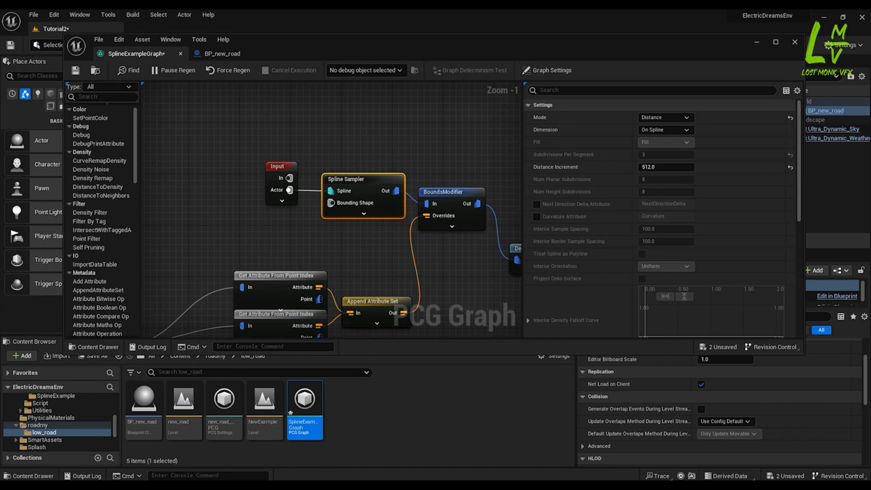
{"action": "left_click_drag", "start_coordinate": [473, 41], "coordinate": [415, 169]}
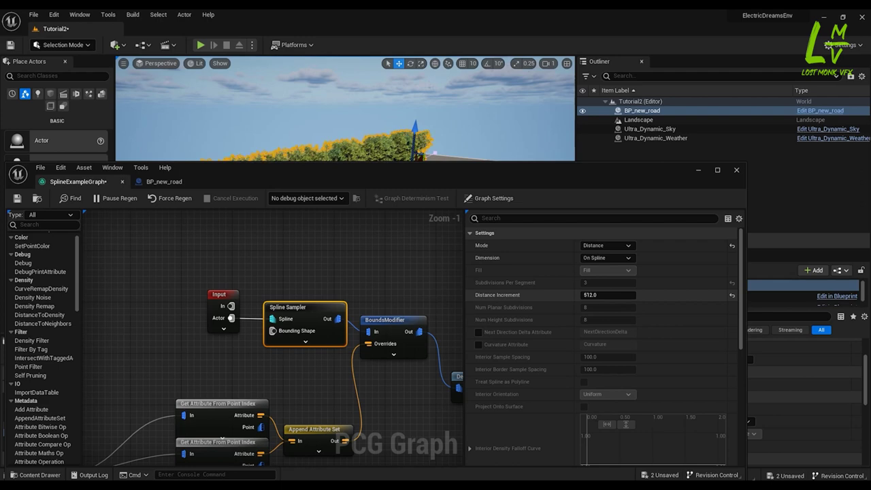
{"action": "left_click_drag", "start_coordinate": [505, 177], "coordinate": [487, 246]}
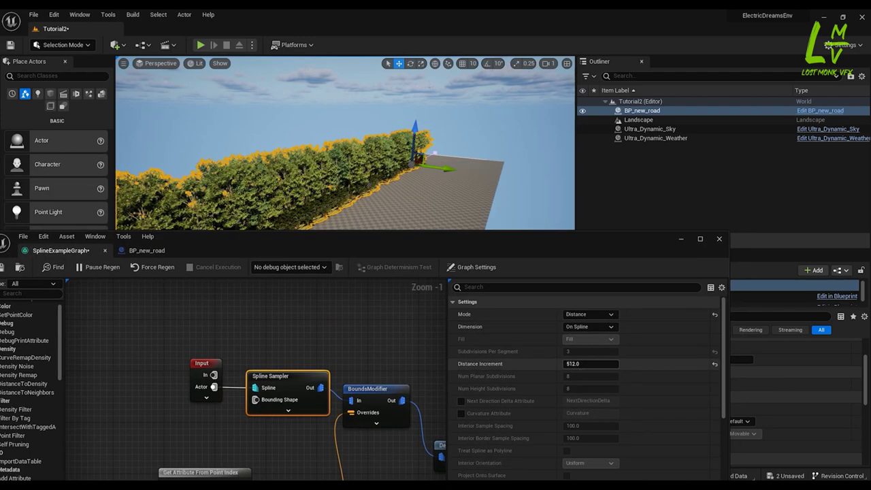
Try Distance Increment values of 800 and 1000 on the Spline Sampler to widen the vegetation spacing
{"action": "left_click", "coordinate": [590, 365]}
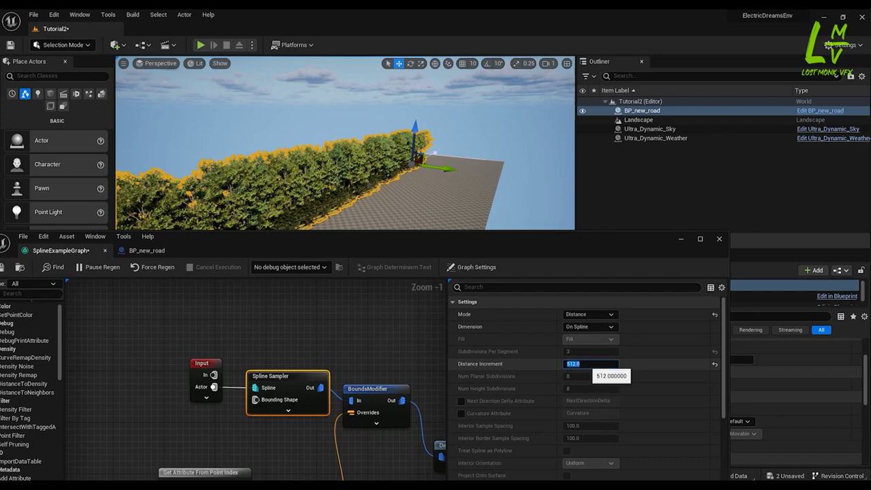
{"action": "type", "text": "800"}
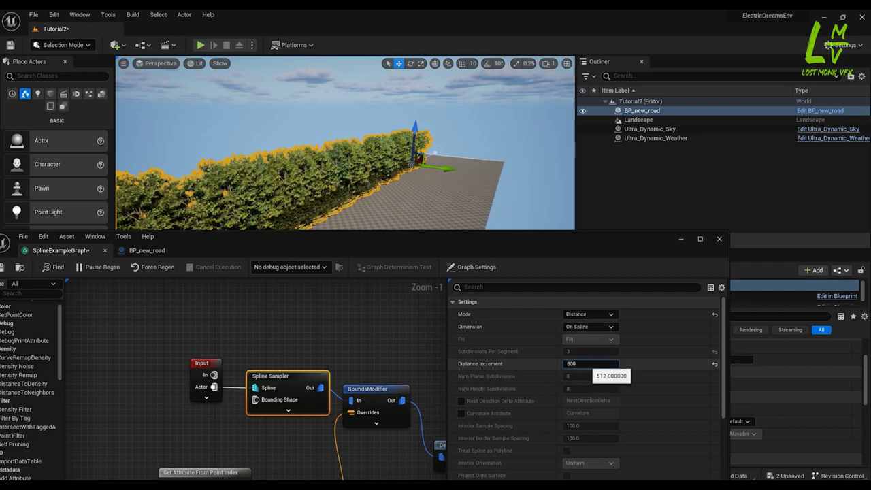
{"action": "key", "text": "Return"}
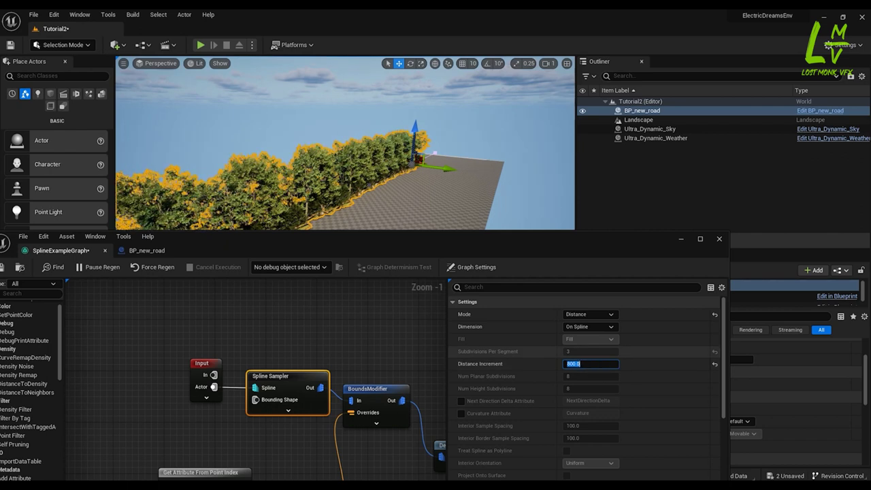
{"action": "type", "text": "100"}
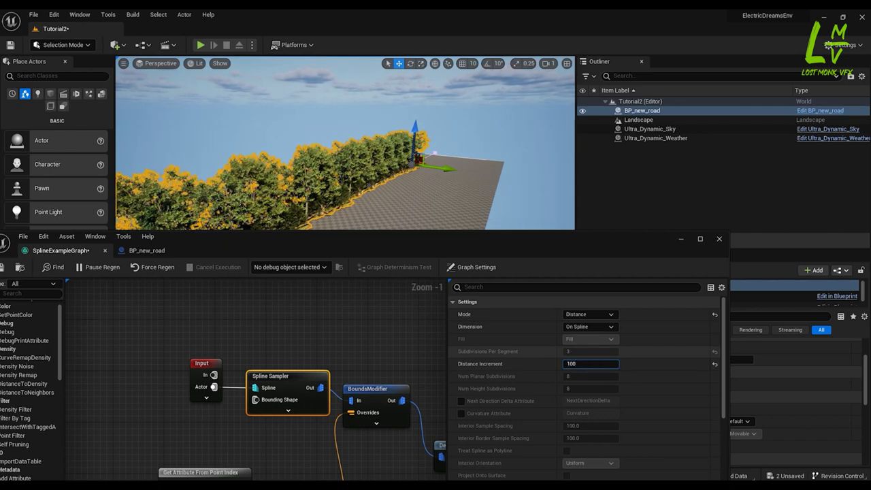
{"action": "type", "text": "0"}
{"action": "key", "text": "Return"}
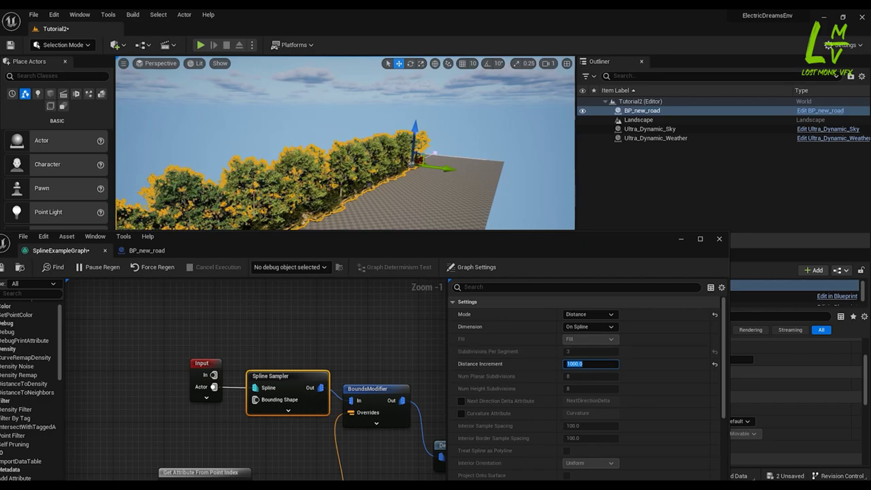
Minimize the graph editor and bend the vegetation row by moving a middle spline point sideways across the landscape
{"action": "left_click", "coordinate": [681, 239]}
{"action": "key", "text": "f"}
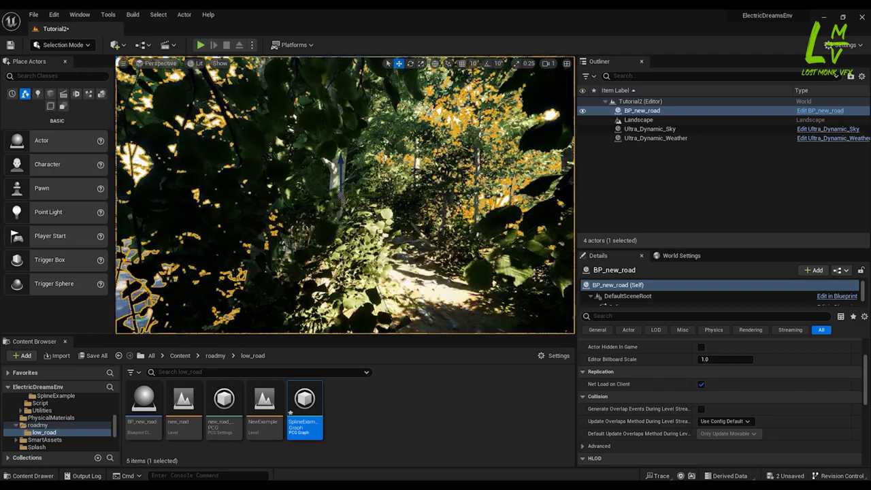
{"action": "right_click_drag", "start_coordinate": [345, 195], "coordinate": [245, 235]}
{"action": "right_click_drag", "start_coordinate": [345, 195], "coordinate": [265, 196]}
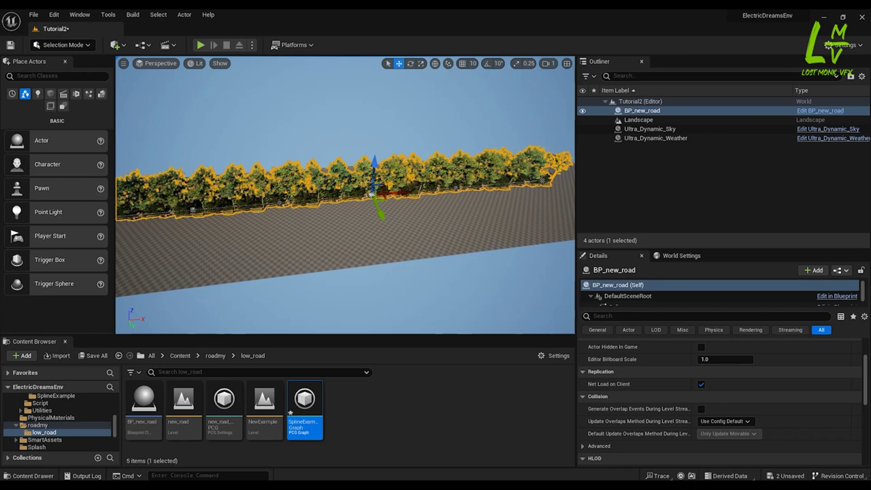
{"action": "left_click_drag", "start_coordinate": [392, 237], "coordinate": [462, 262]}
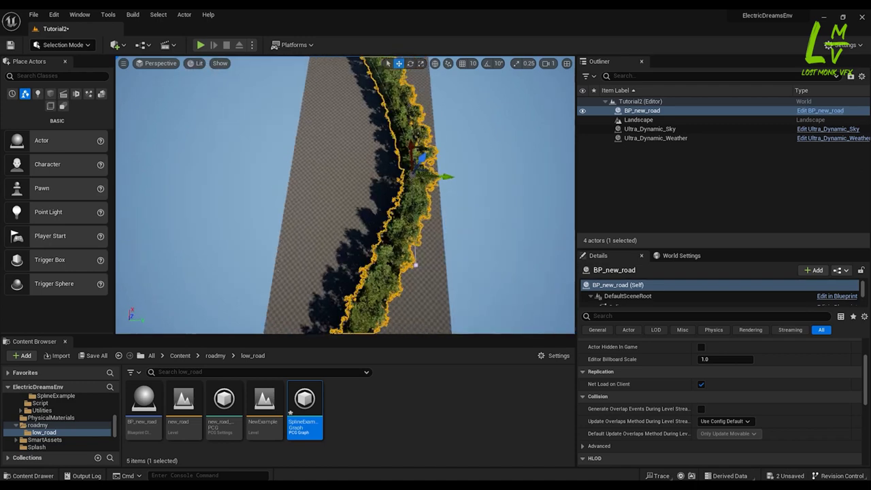
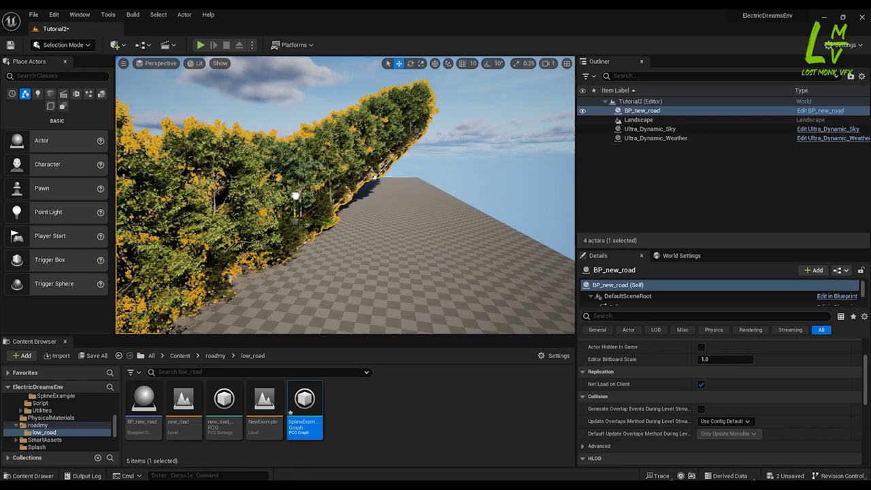
Reshape the spline by shifting a point sideways and adjusting the height and sideways position of the point near its far end
{"action": "left_click_drag", "start_coordinate": [327, 207], "coordinate": [363, 206]}
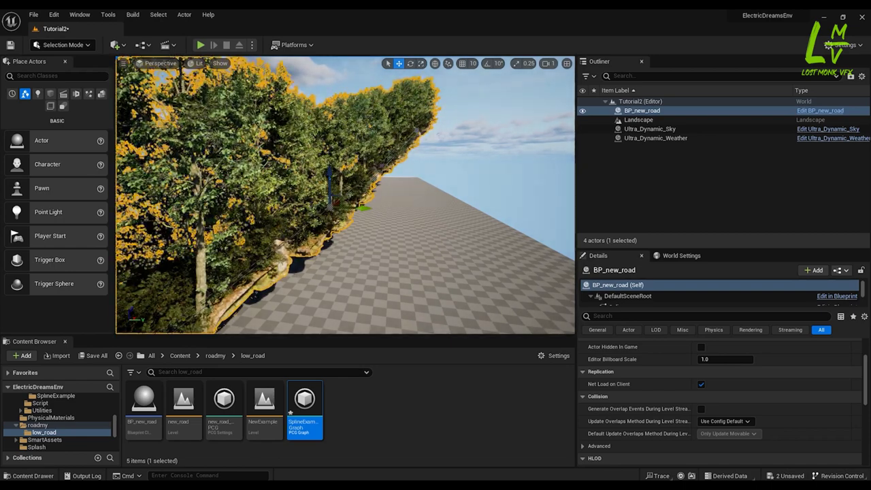
{"action": "key", "text": "f"}
{"action": "right_click_drag", "start_coordinate": [345, 195], "coordinate": [364, 198]}
{"action": "left_click_drag", "start_coordinate": [188, 128], "coordinate": [183, 111]}
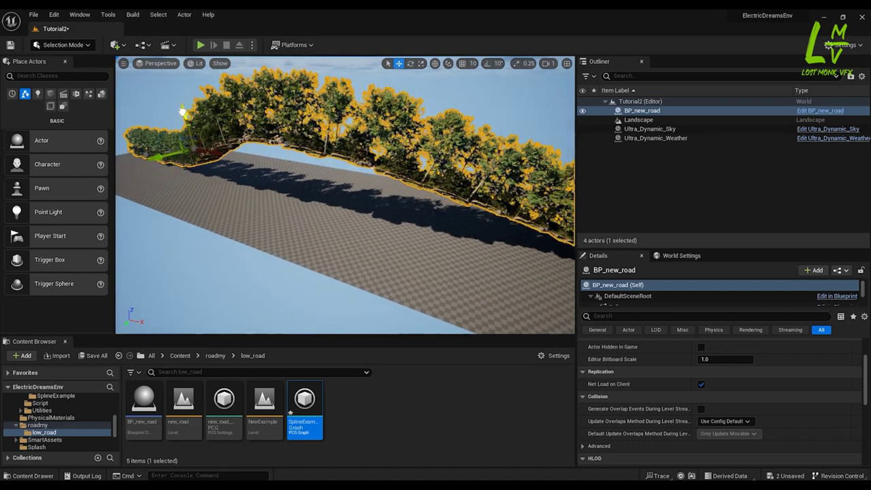
{"action": "left_click_drag", "start_coordinate": [215, 151], "coordinate": [134, 155]}
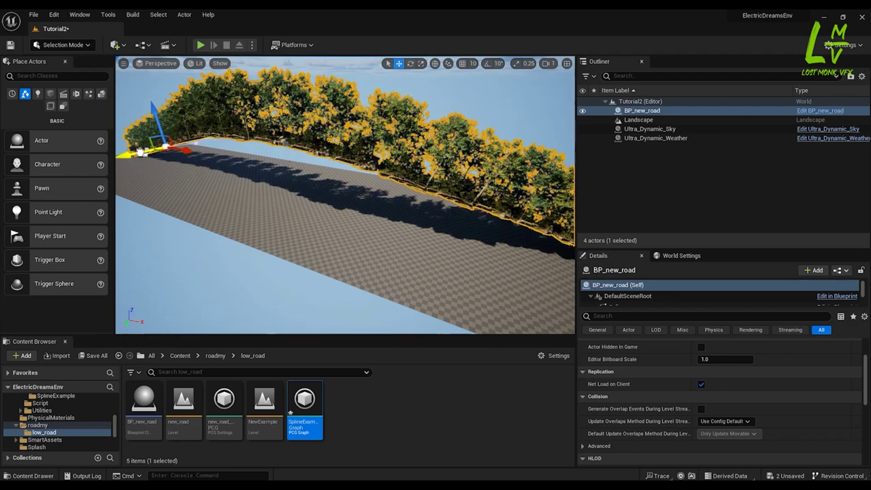
Move the middle spline point along the Y axis to the opposite edge of the landscape, giving the row a pronounced curve
{"action": "right_click_drag", "start_coordinate": [293, 195], "coordinate": [255, 238]}
{"action": "right_click_drag", "start_coordinate": [300, 259], "coordinate": [286, 266]}
{"action": "left_click", "coordinate": [286, 222]}
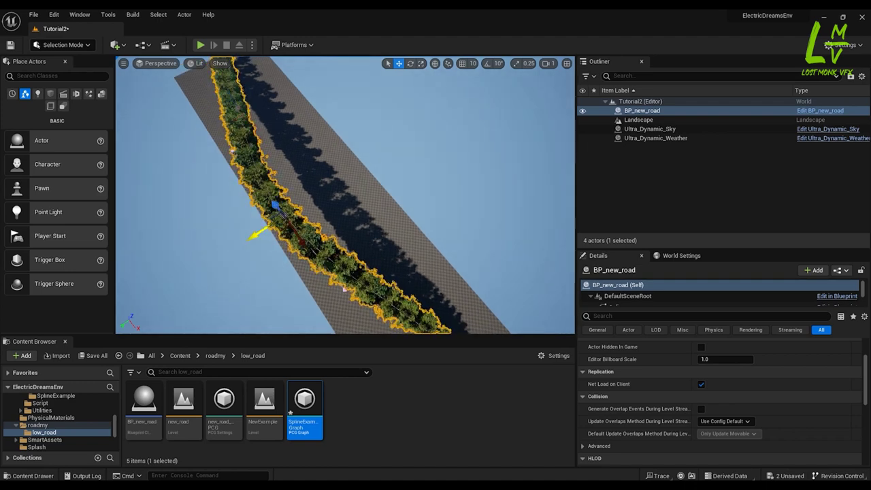
{"action": "left_click_drag", "start_coordinate": [258, 234], "coordinate": [342, 177]}
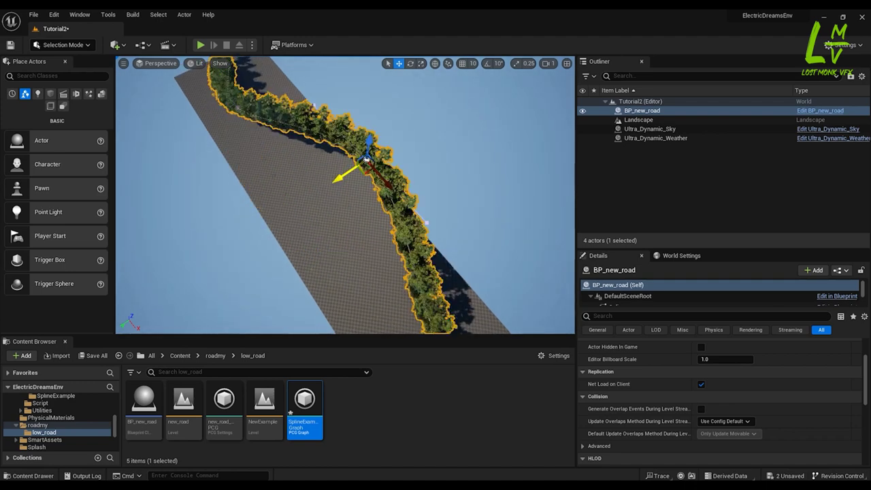
{"action": "mouse_move", "coordinate": [346, 225]}
{"action": "left_mouse_down", "text": "alt"}
{"action": "mouse_move", "coordinate": [409, 170]}
{"action": "mouse_move", "coordinate": [432, 184]}
{"action": "mouse_move", "coordinate": [497, 184]}
{"action": "left_mouse_up", "text": "alt"}
{"action": "mouse_move", "coordinate": [346, 198]}
{"action": "left_mouse_down", "text": "alt"}
{"action": "mouse_move", "coordinate": [428, 214]}
{"action": "mouse_move", "coordinate": [459, 233]}
{"action": "left_mouse_up", "text": "alt"}
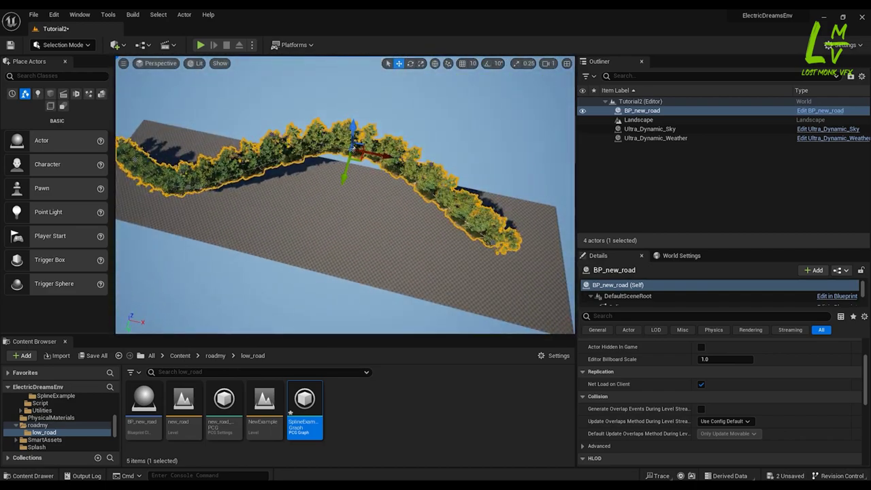
{"action": "scroll", "coordinate": [345, 198], "scroll_direction": "up", "scroll_amount": 2}
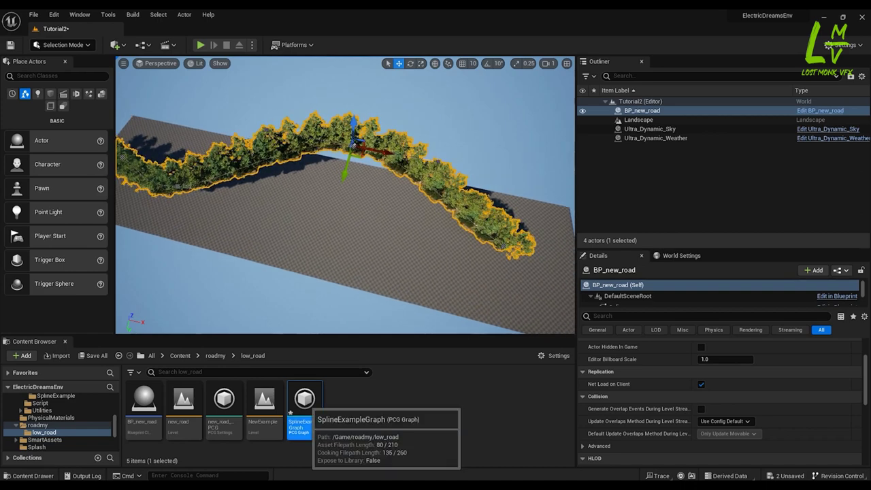
Reopen SplineExampleGraph and toggle the Spline Sampler's debug display to examine its sample points along the raised spline
{"action": "double_click", "coordinate": [304, 401]}
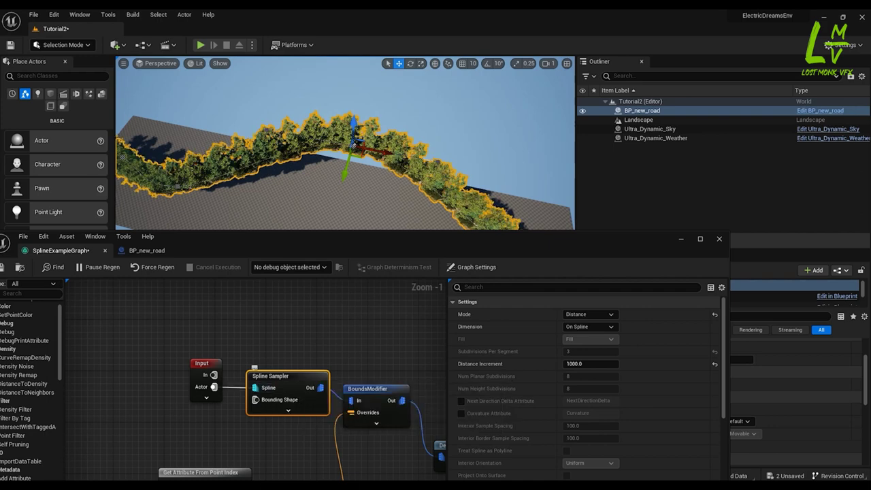
{"action": "left_click_drag", "start_coordinate": [347, 183], "coordinate": [354, 150], "text": "alt"}
{"action": "right_click_drag", "start_coordinate": [279, 153], "coordinate": [272, 154]}
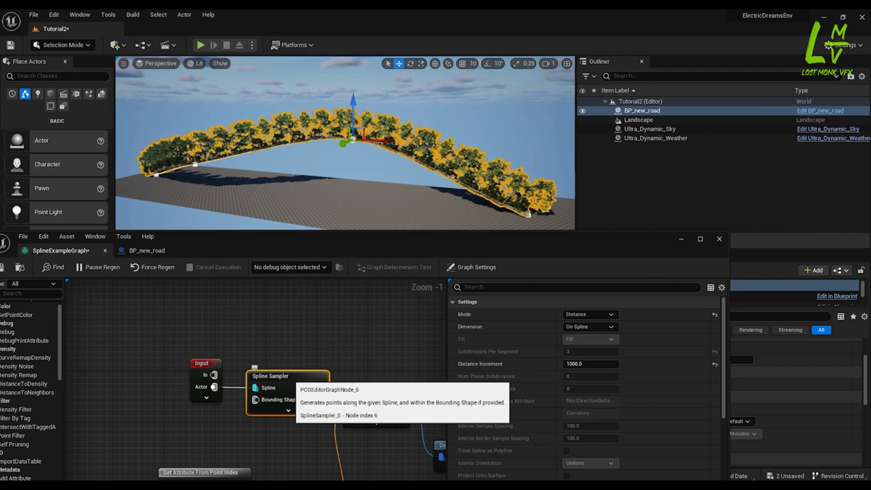
{"action": "scroll", "coordinate": [346, 150], "scroll_direction": "up", "scroll_amount": 6}
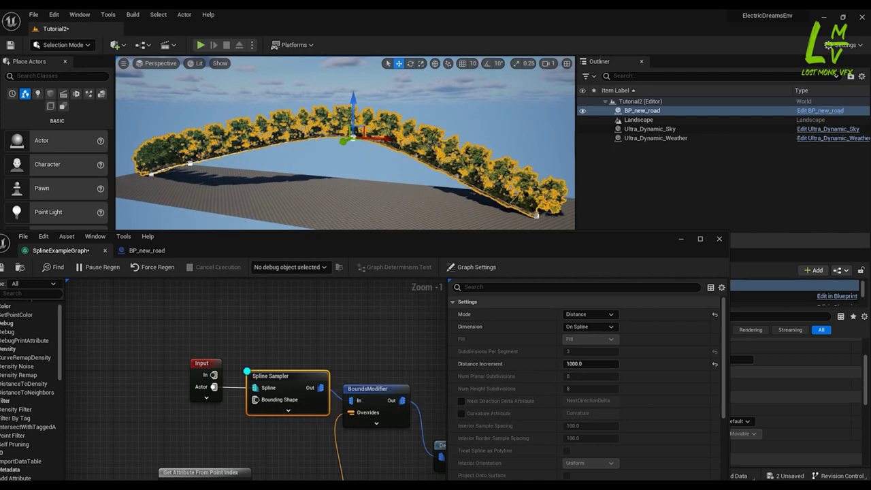
{"action": "right_click_drag", "start_coordinate": [345, 150], "coordinate": [309, 192]}
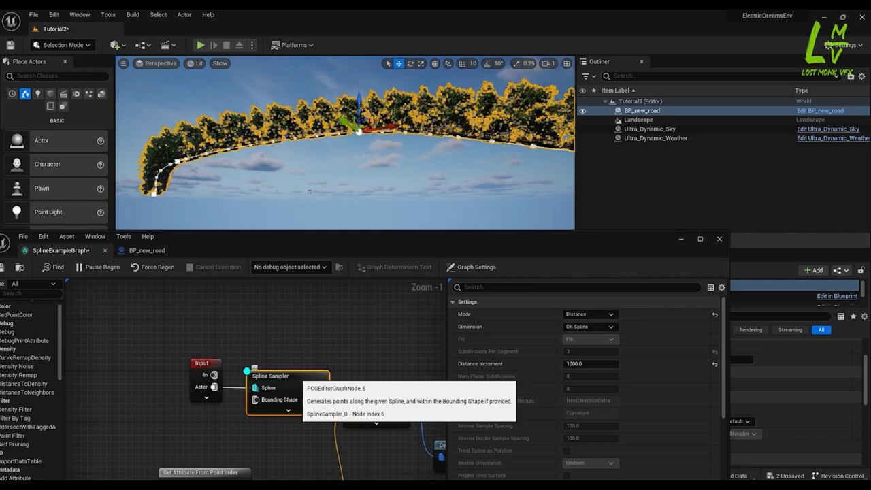
{"action": "key", "text": "d"}
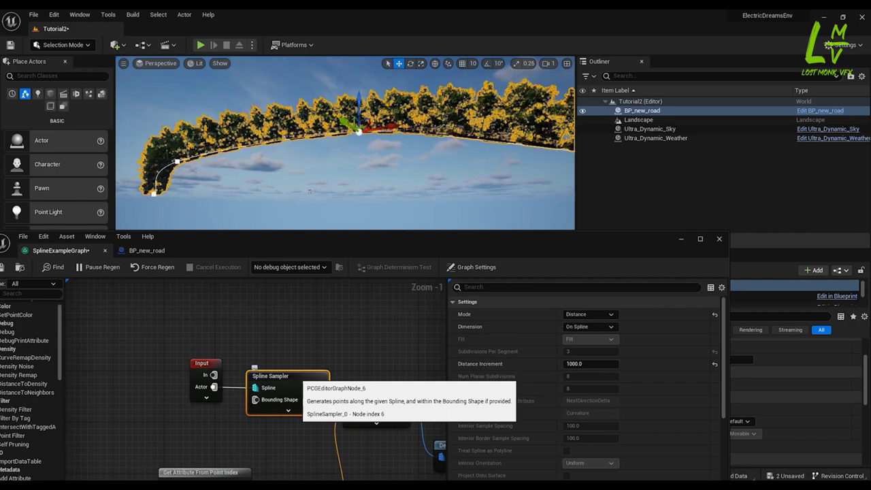
Set the Spline Sampler's Distance Increment to 950 while viewing the vegetation row from above
{"action": "left_click_drag", "start_coordinate": [341, 170], "coordinate": [435, 205], "text": "alt"}
{"action": "right_click_drag", "start_coordinate": [317, 222], "coordinate": [317, 204]}
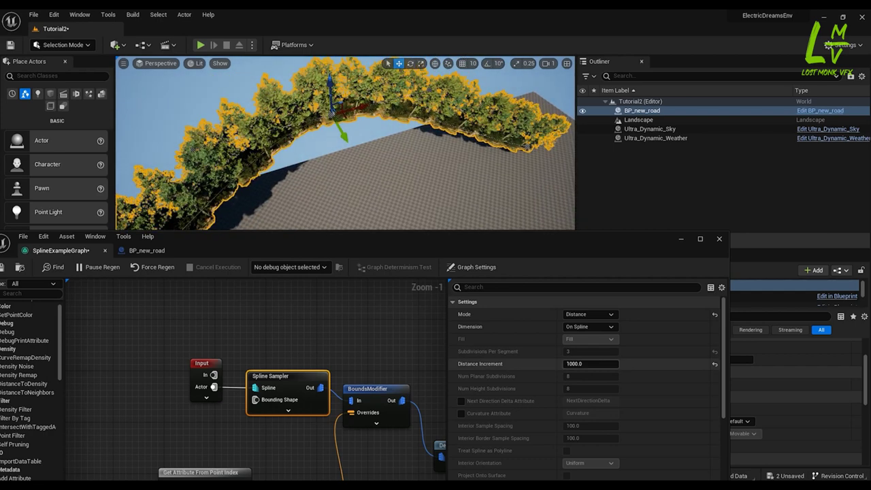
{"action": "left_click", "coordinate": [575, 364]}
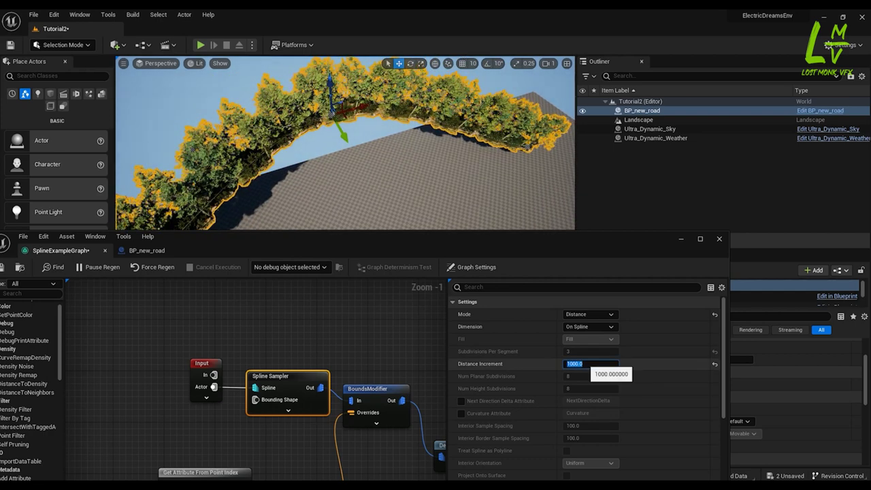
{"action": "type", "text": "950"}
{"action": "key", "text": "Return"}
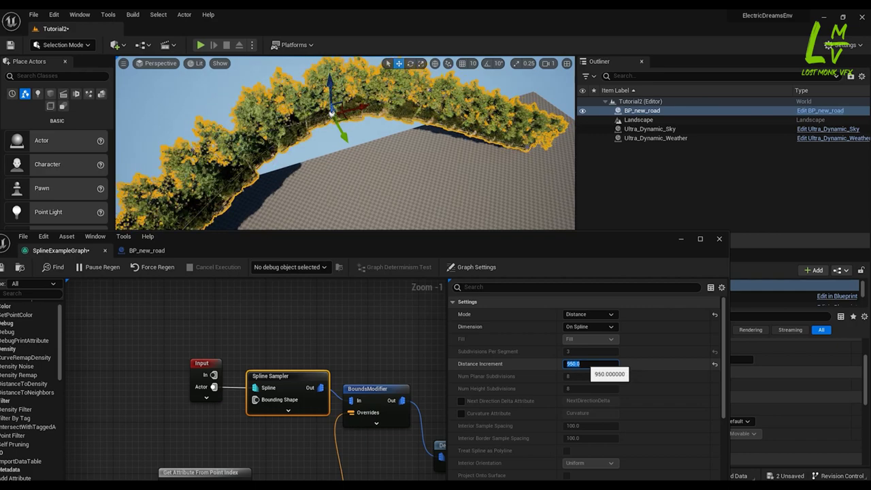
Set the Spline Sampler's Distance Increment to 1100 and inspect the vegetation from inside the path and from above
{"action": "mouse_move", "coordinate": [346, 153]}
{"action": "right_mouse_down"}
{"action": "mouse_move", "coordinate": [340, 160]}
{"action": "mouse_move", "coordinate": [354, 162]}
{"action": "mouse_move", "coordinate": [344, 163]}
{"action": "right_mouse_up"}
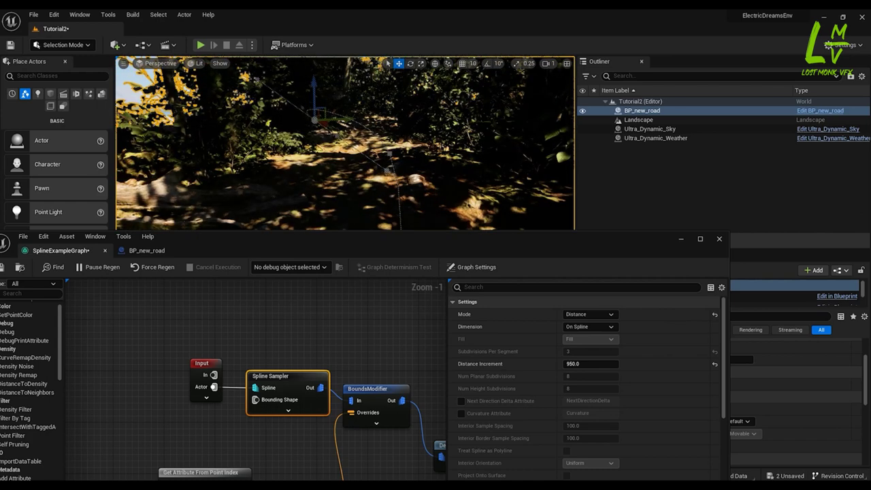
{"action": "left_click", "coordinate": [585, 365]}
{"action": "type", "text": "110"}
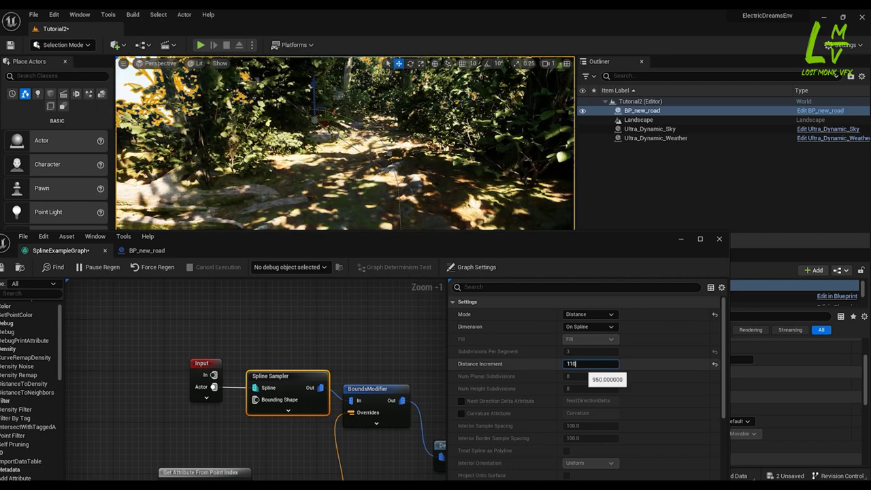
{"action": "key", "text": "Return"}
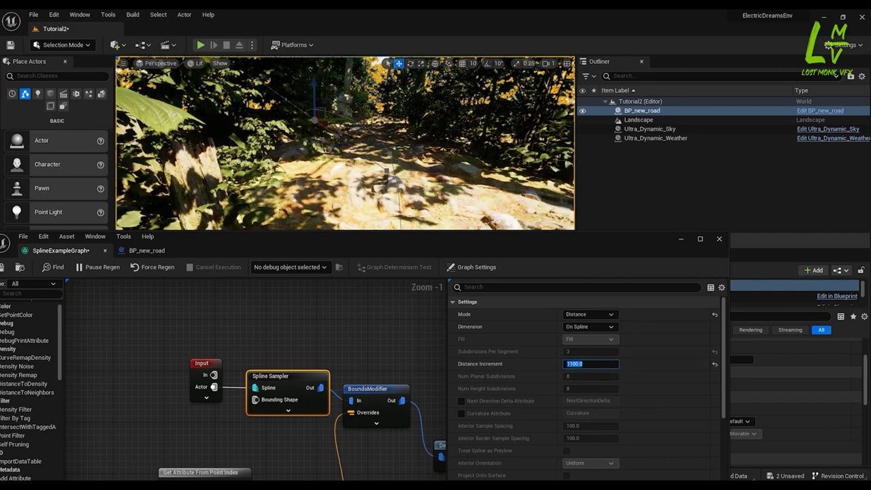
{"action": "scroll", "coordinate": [346, 143], "scroll_direction": "down", "scroll_amount": 10}
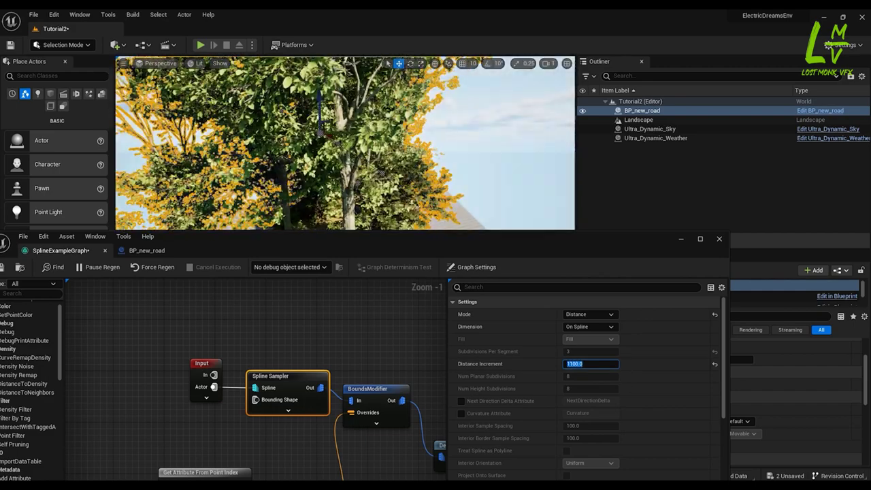
{"action": "right_click_drag", "start_coordinate": [345, 143], "coordinate": [367, 150]}
{"action": "left_click_drag", "start_coordinate": [346, 143], "coordinate": [319, 102], "text": "alt"}
{"action": "right_click_drag", "start_coordinate": [353, 188], "coordinate": [353, 188]}
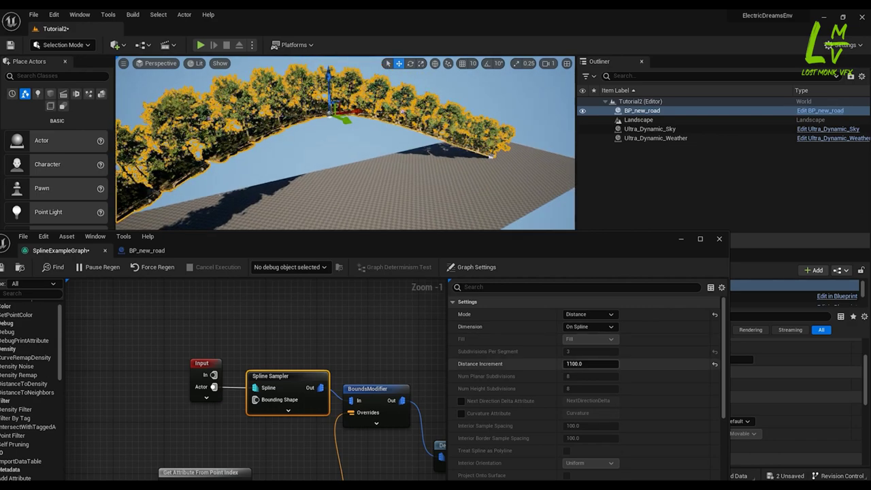
Try Distance Increment values of 1000 and 900 on the Spline Sampler and inspect the curved row from another angle
{"action": "left_click", "coordinate": [589, 363]}
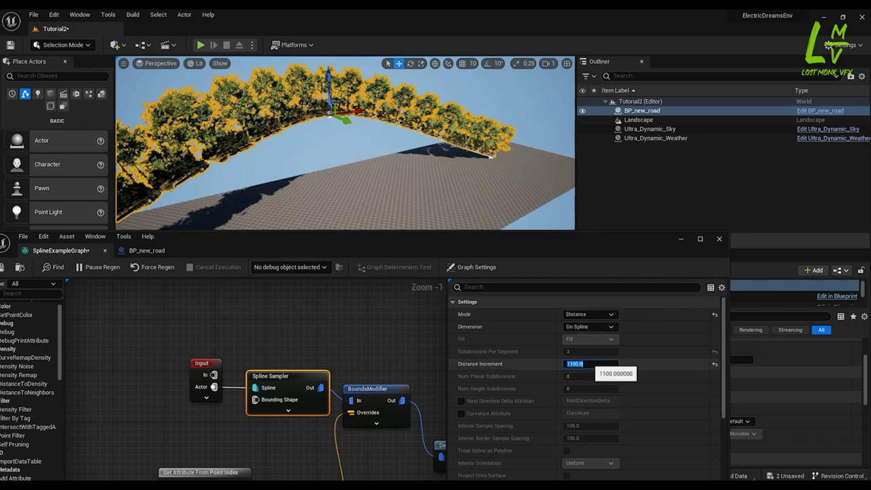
{"action": "type", "text": "1000"}
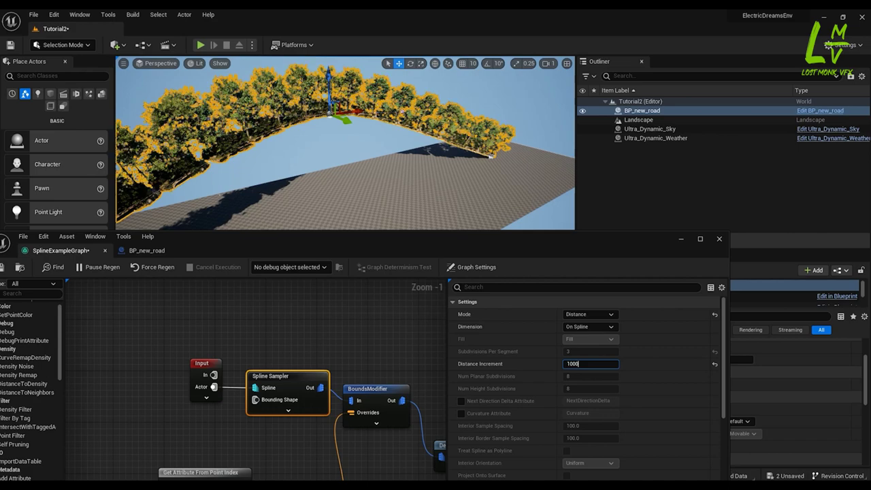
{"action": "key", "text": "Return"}
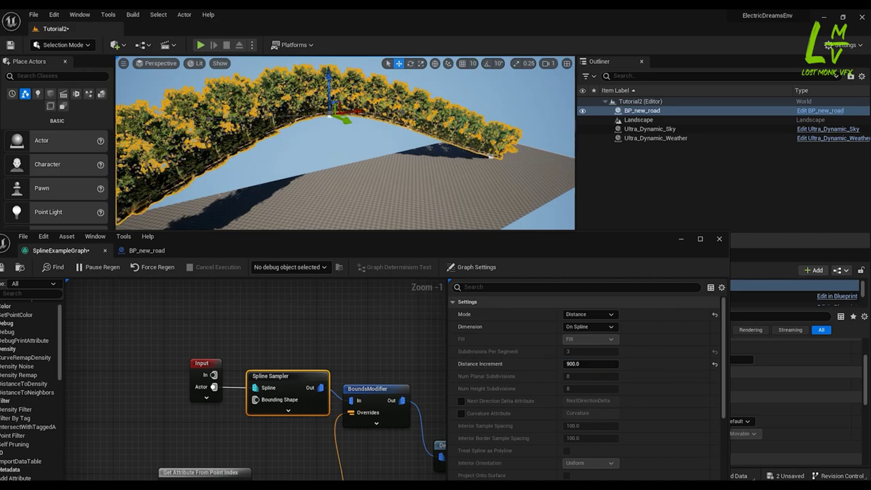
{"action": "left_click_drag", "start_coordinate": [329, 149], "coordinate": [436, 150], "text": "alt"}
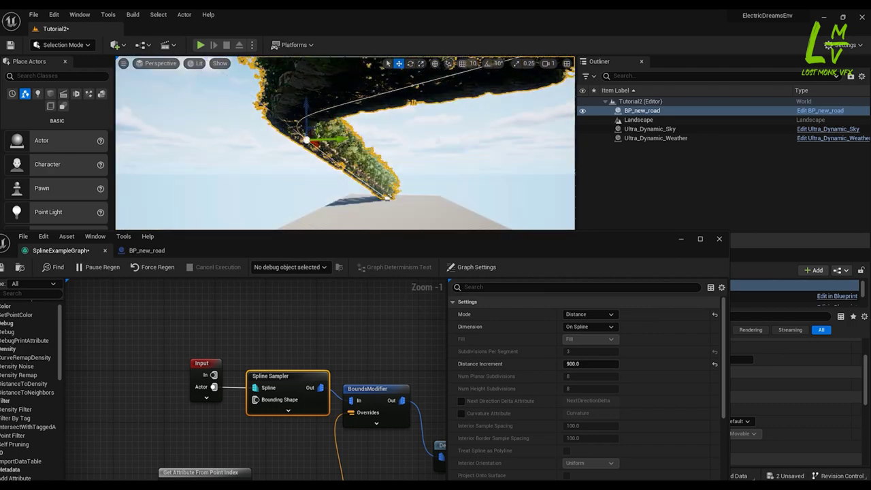
Check the path in the level viewport, set the Spline Sampler's Distance Increment to 950, and save SplineExampleGraph
{"action": "left_click", "coordinate": [681, 239]}
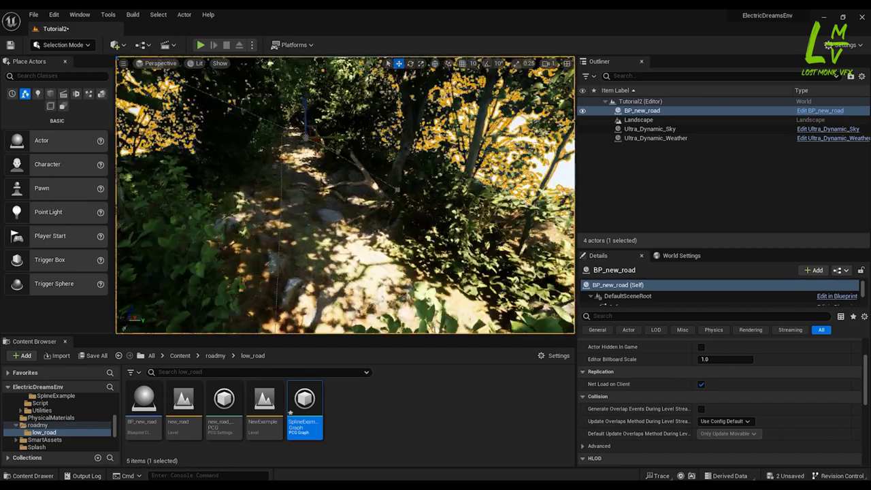
{"action": "key", "text": "alt+Tab"}
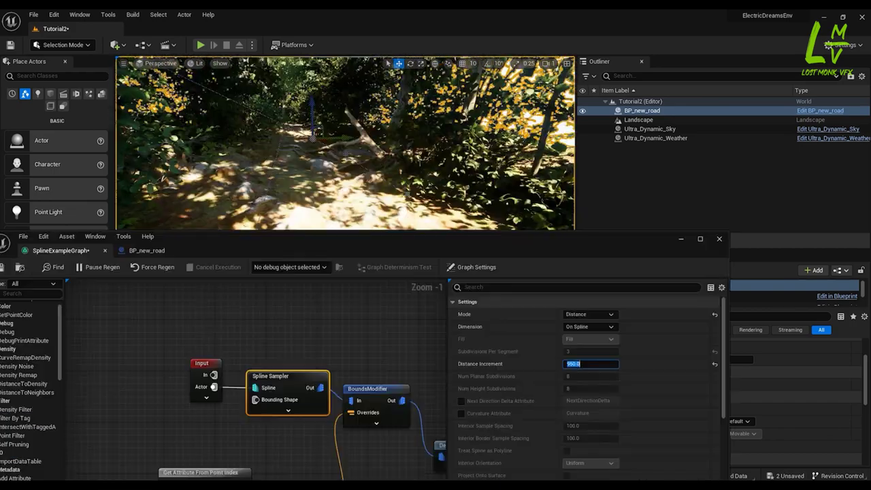
{"action": "left_click", "coordinate": [3, 268]}
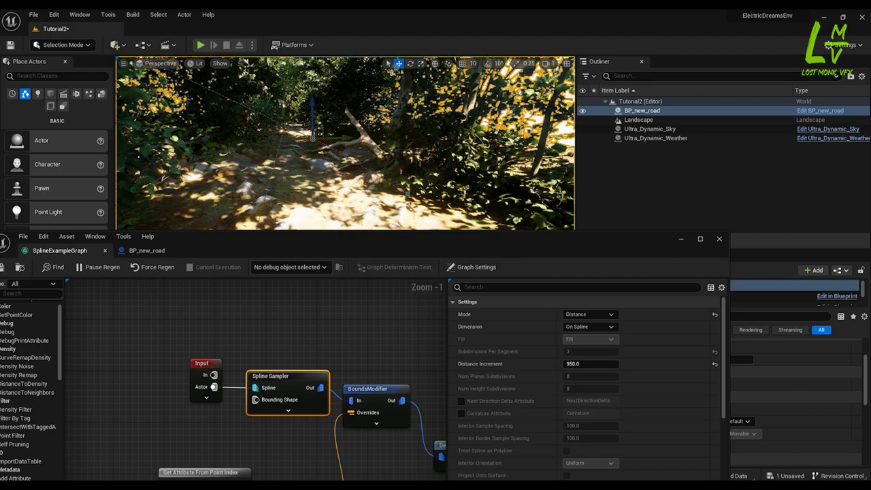
Return to the level editor, select Ultra_Dynamic_Sky, and fly along the forest path to examine the ground and roadside vegetation
{"action": "key", "text": "alt+Tab"}
{"action": "key", "text": "w"}
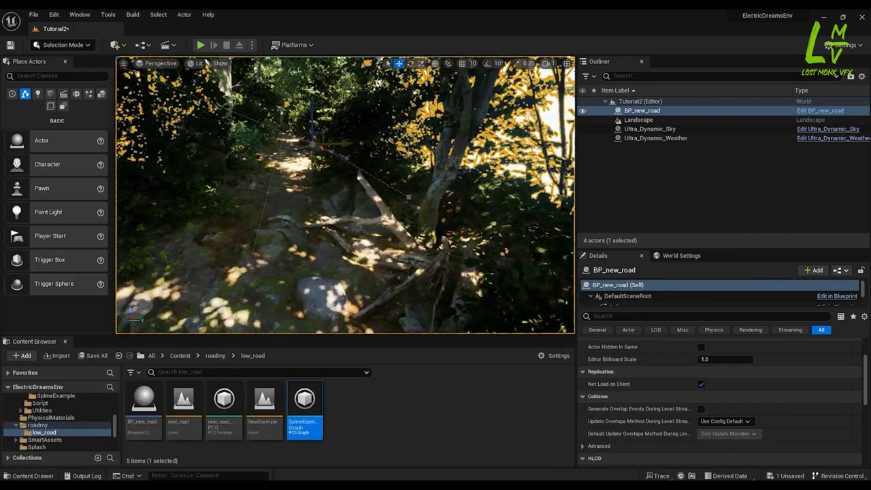
{"action": "left_click", "coordinate": [650, 128]}
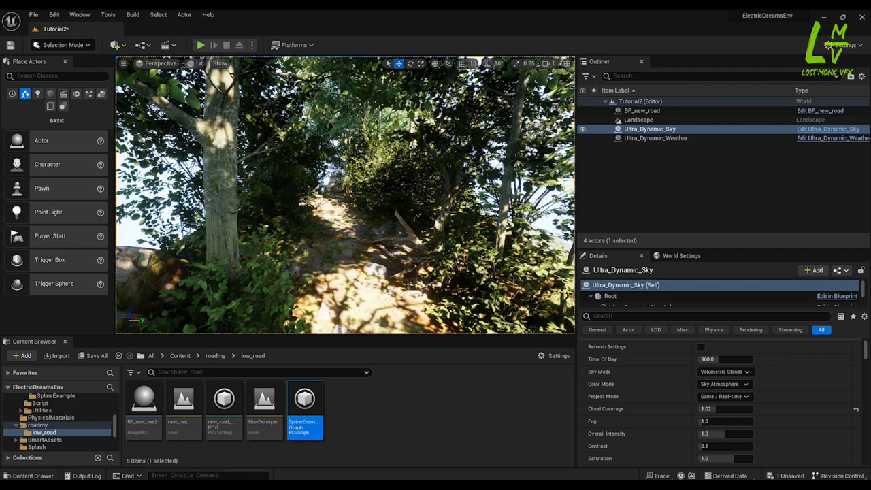
{"action": "key", "text": "s"}
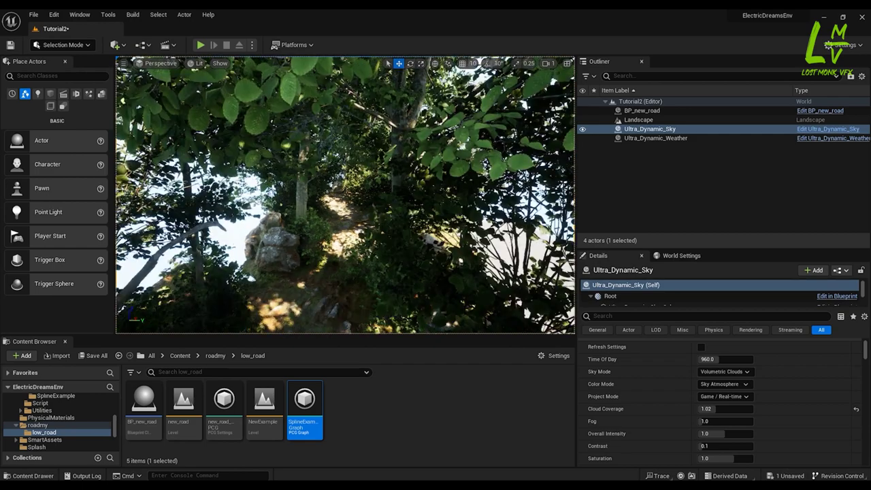
{"action": "key", "text": "s"}
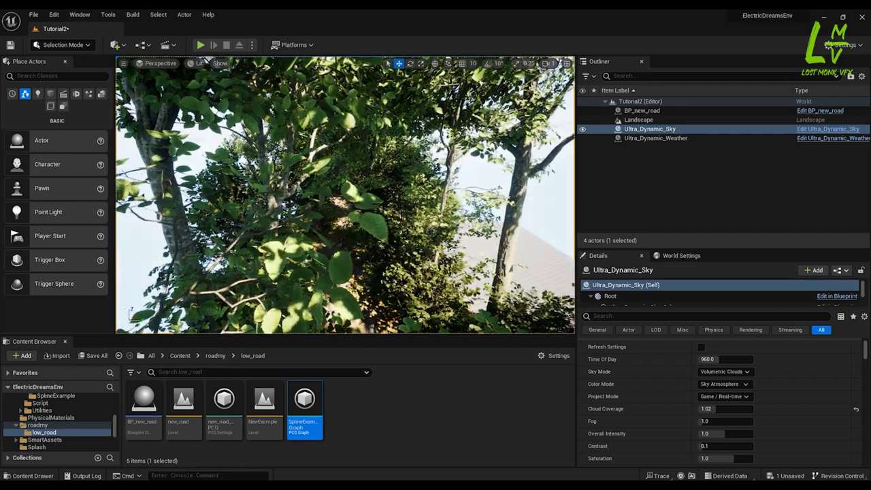
{"action": "key", "text": "w"}
{"action": "key", "text": "w"}
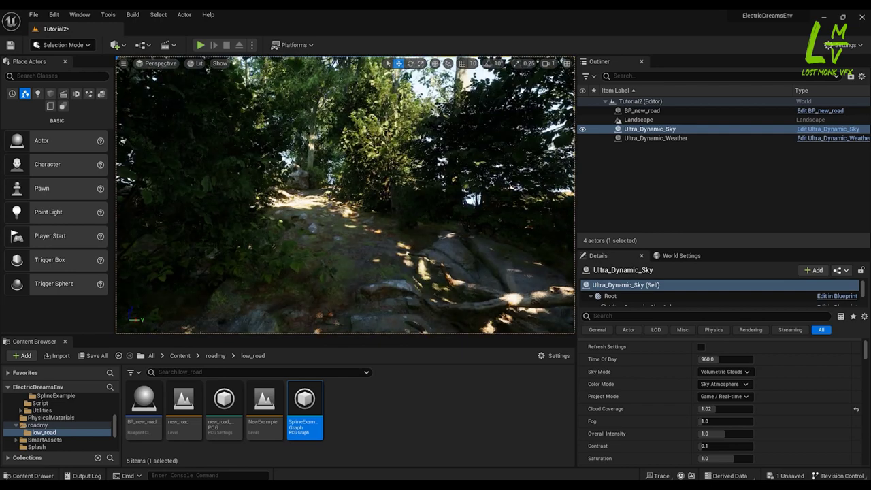